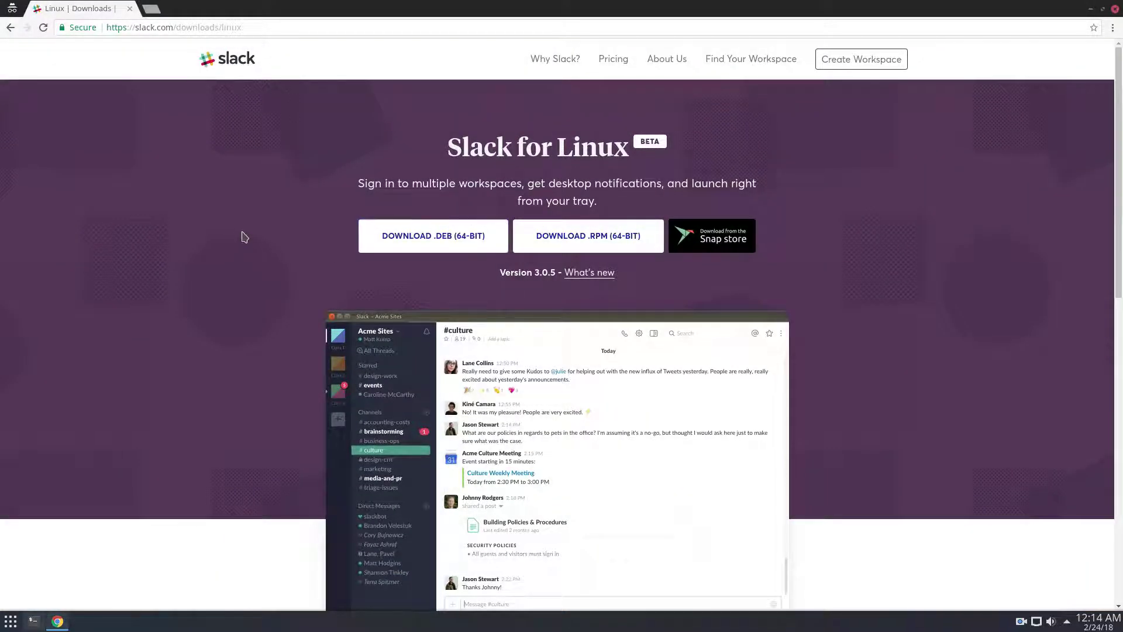
- Start downloading the 64-bit Slack .deb and select the /linux part of the page address
click(436, 235)
drag(220, 26, 263, 25)
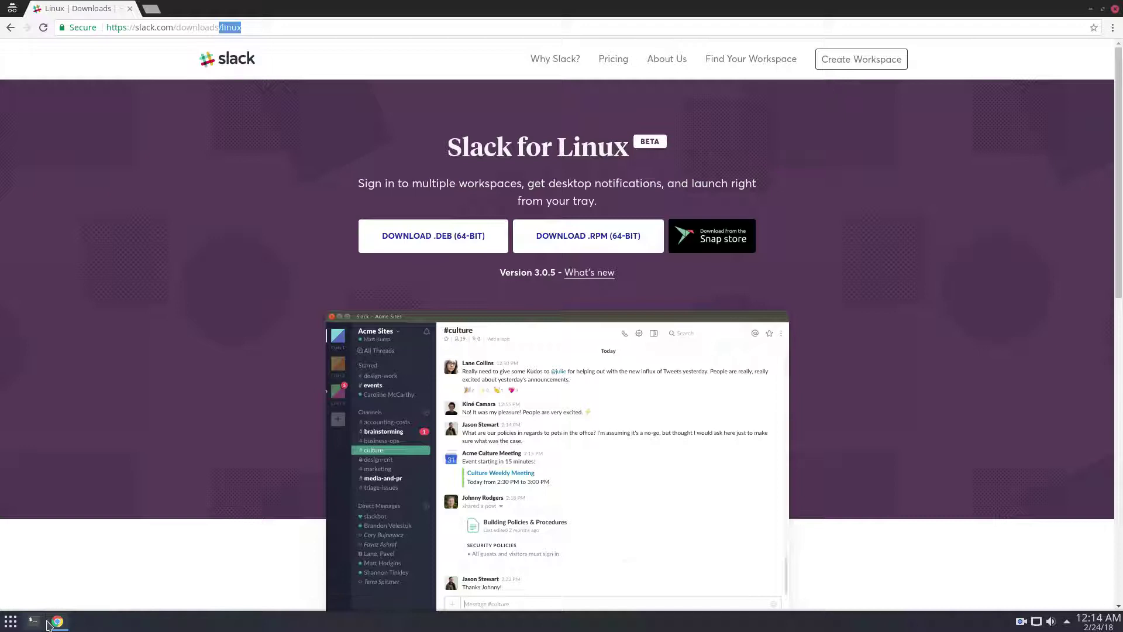
click(136, 244)
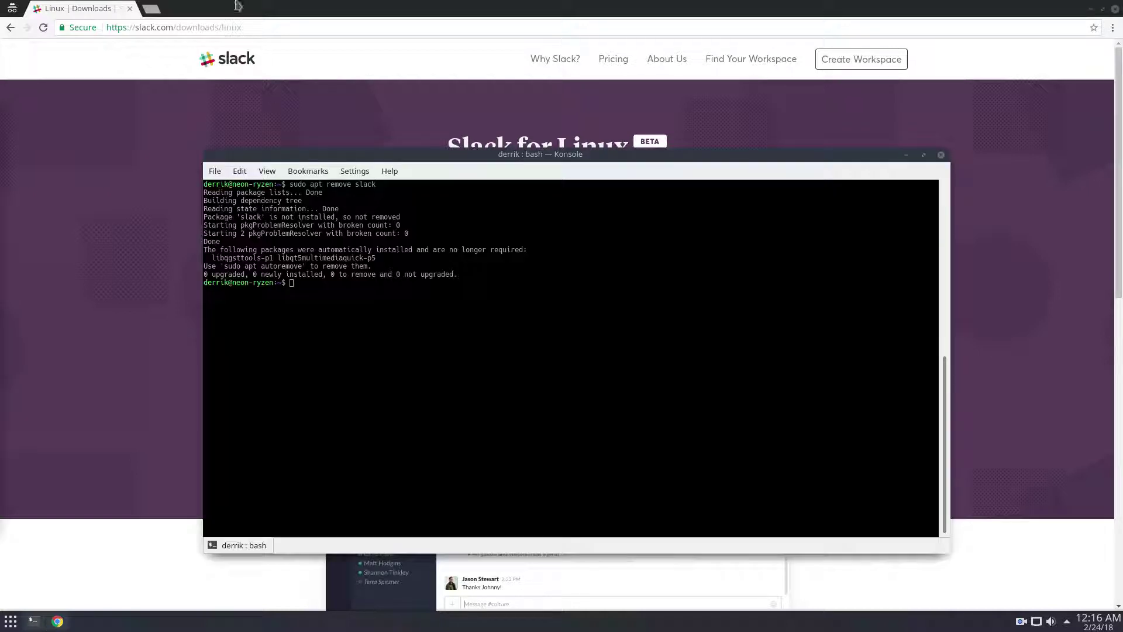
- Download the 64-bit .deb again, keep it despite the warning, and open it in Discover
click(237, 6)
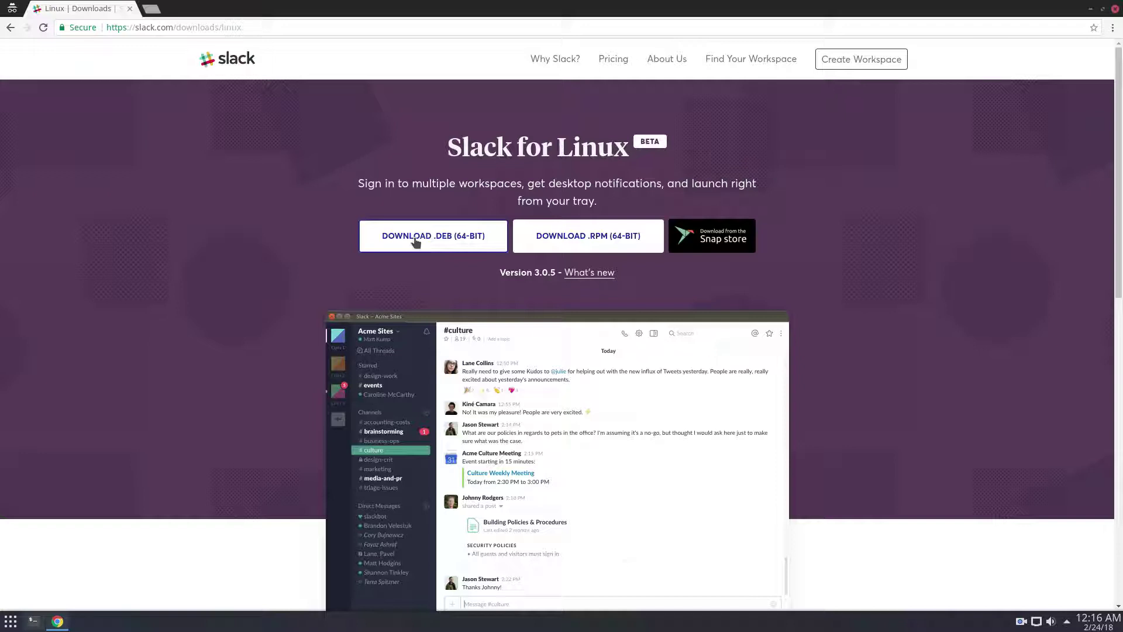
click(450, 240)
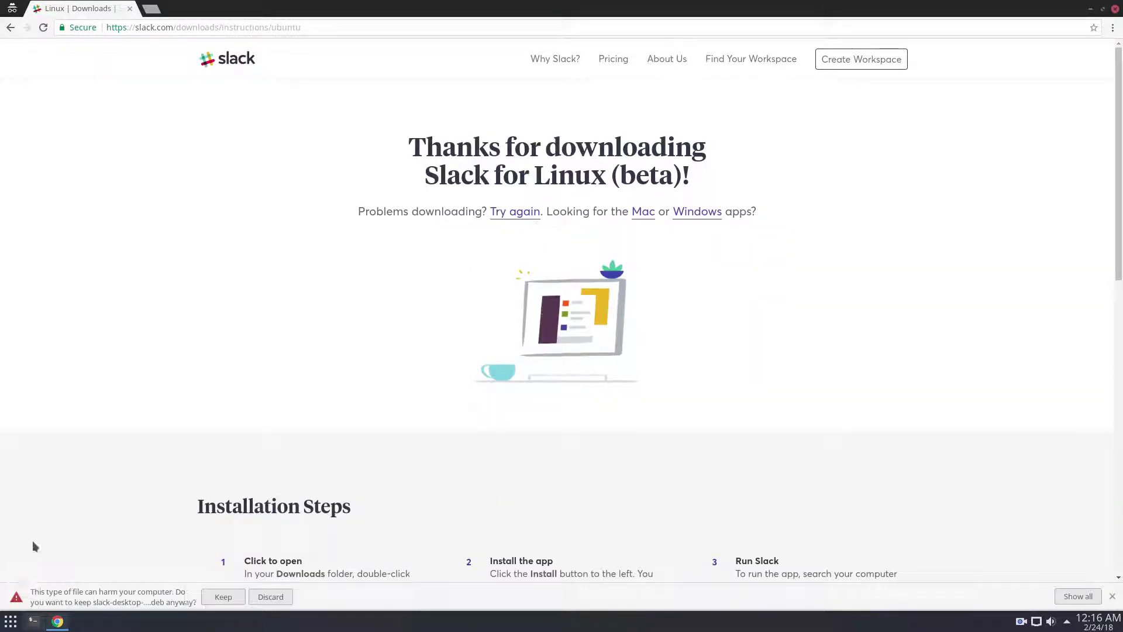
click(221, 596)
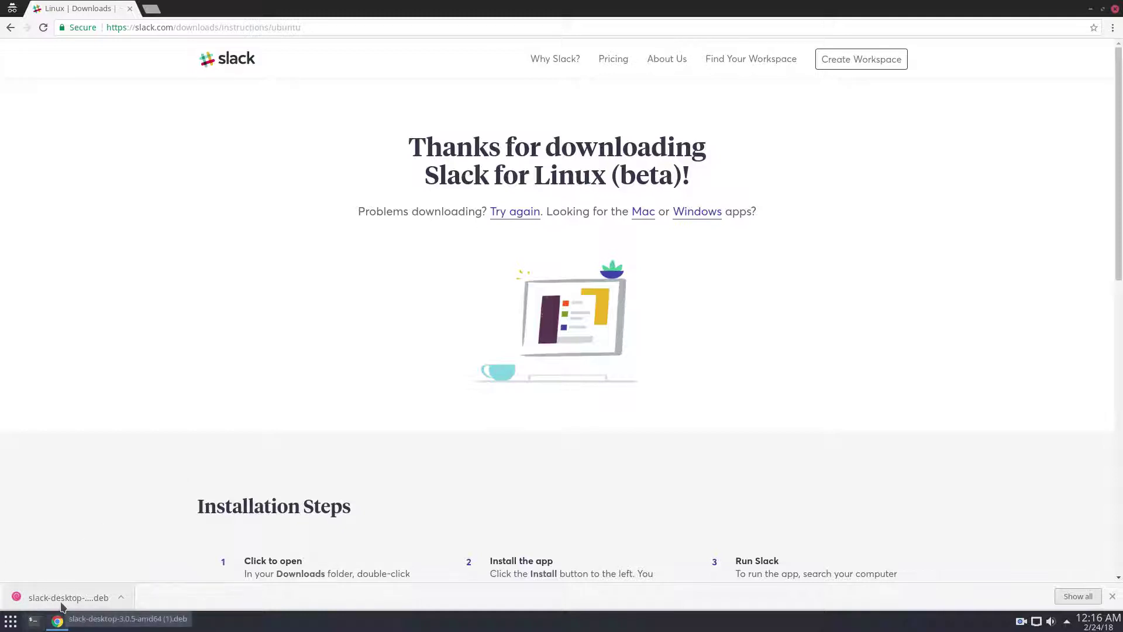
click(119, 596)
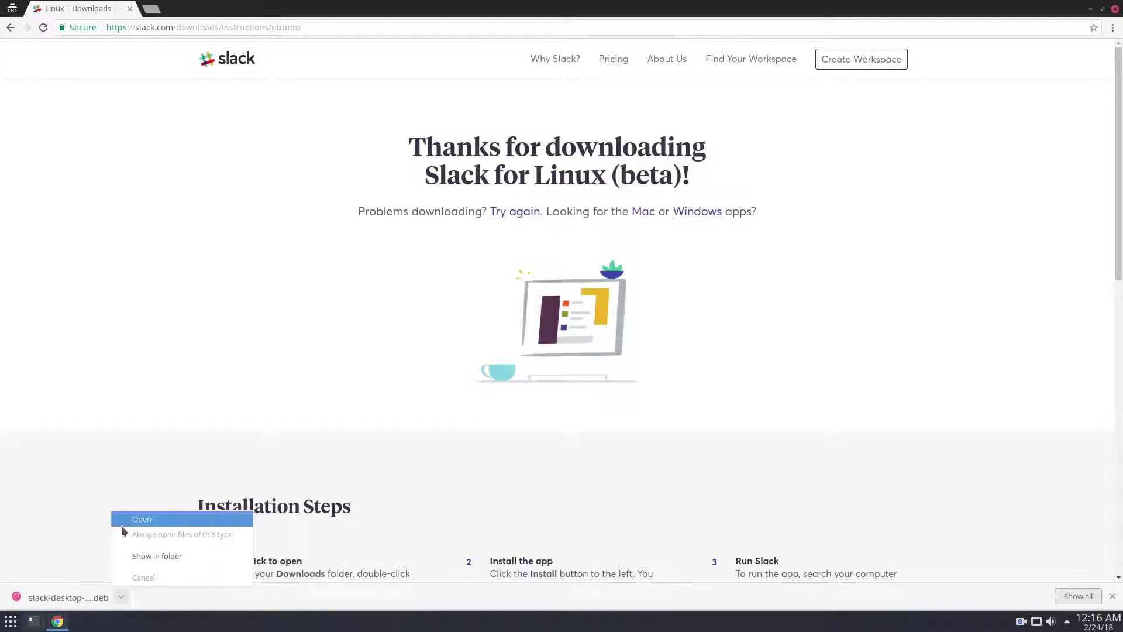
click(155, 518)
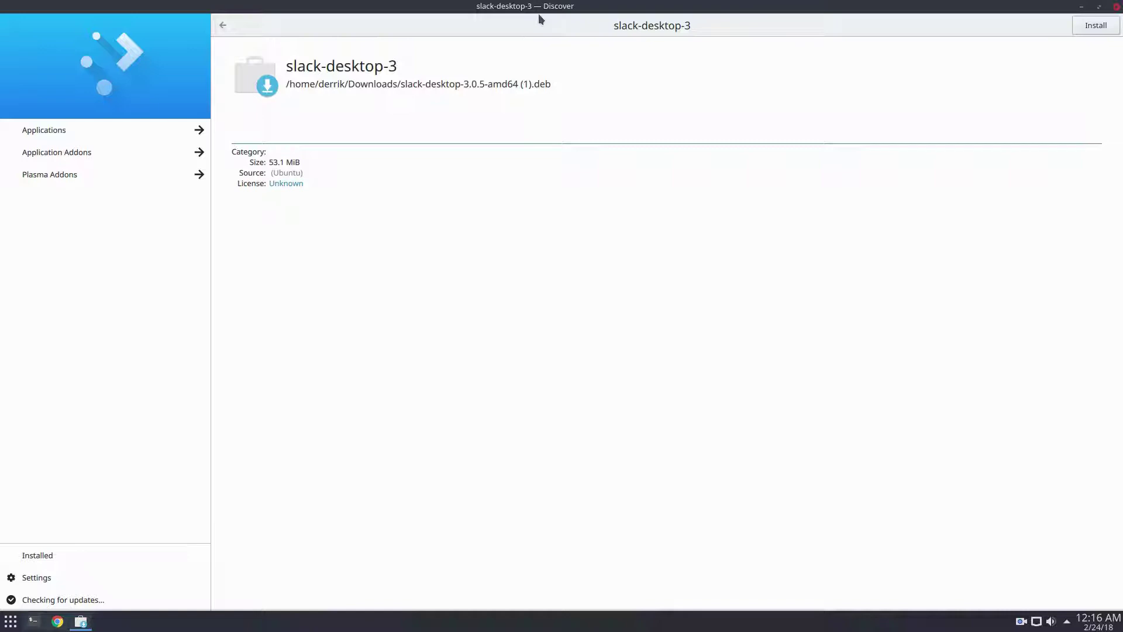
- Restore the Discover window and install slack-desktop-3, authorizing with the account password
drag(538, 15, 326, 5)
click(1088, 25)
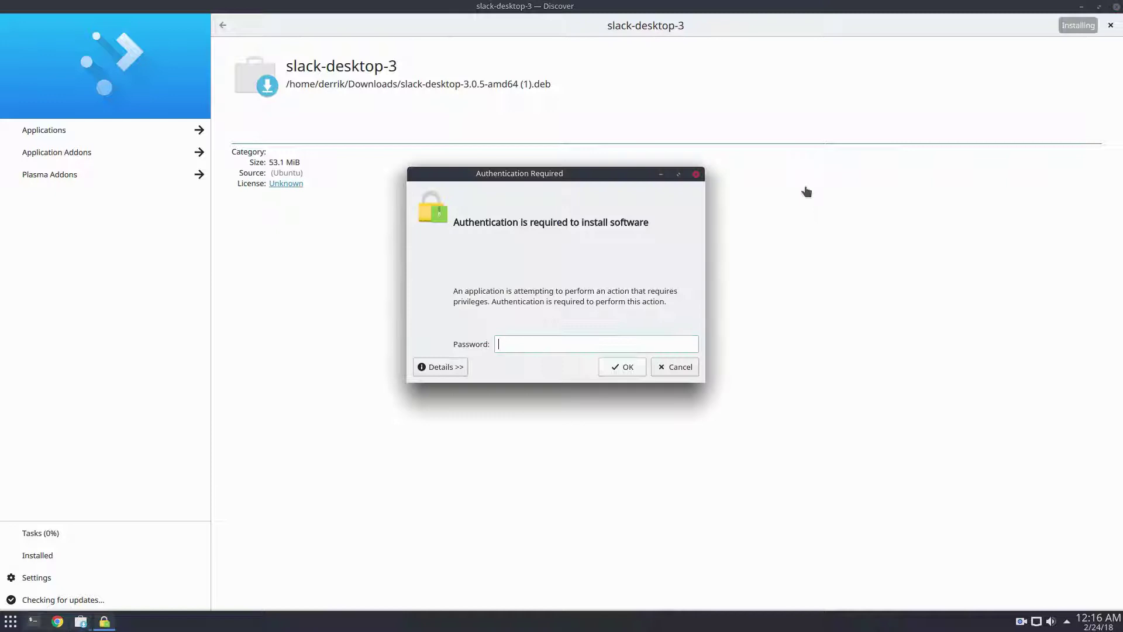
text(********)
key(Return)
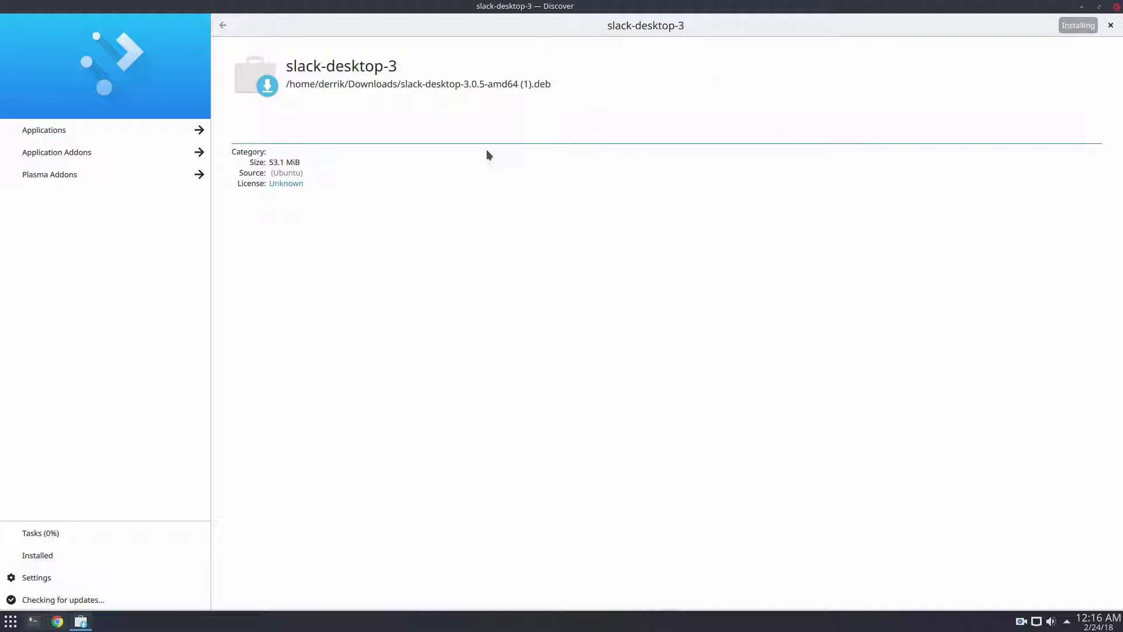
- Run 'sudo dpkg -i' on slack-desktop-3.0.5-amd64.deb from ~/Downloads in Konsole
click(33, 621)
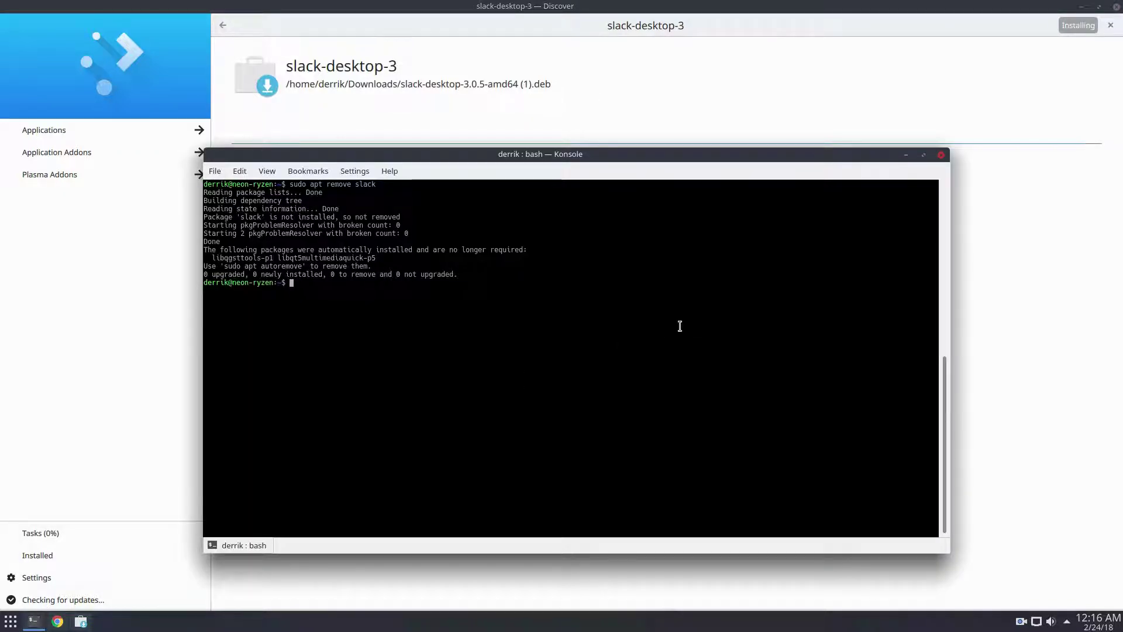
text(sudo dpkg -i ~)
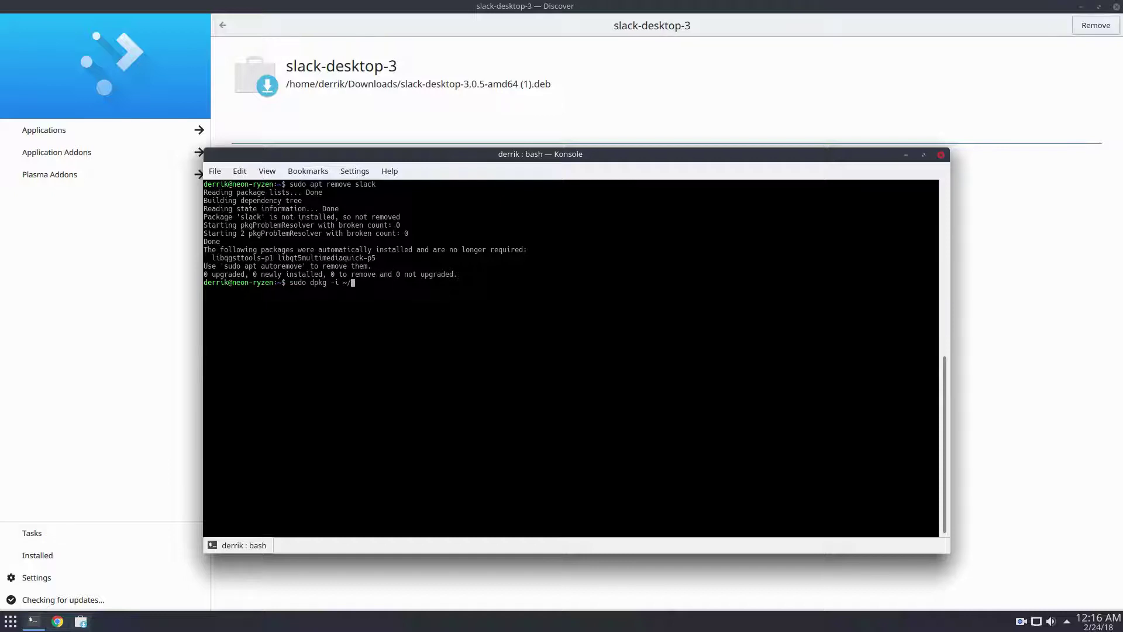
text(/Downloads/sl)
key(Tab)
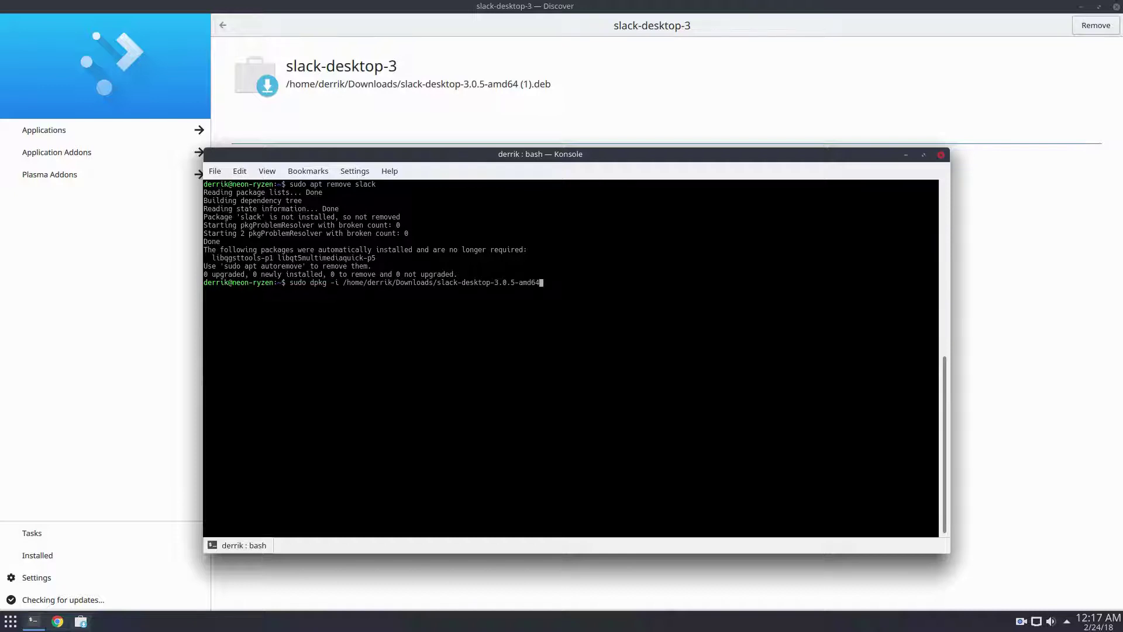
text(.deb)
key(Return)
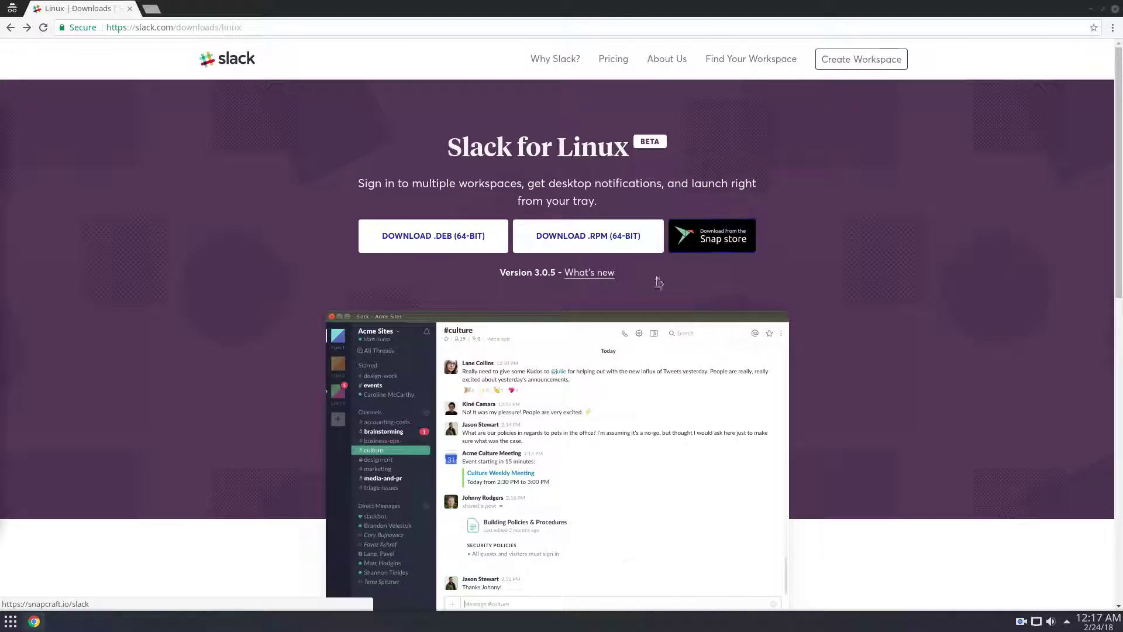
- Open Slack's snapcraft.io page and scroll through its 3.0.5, 146.6 MB details
click(717, 241)
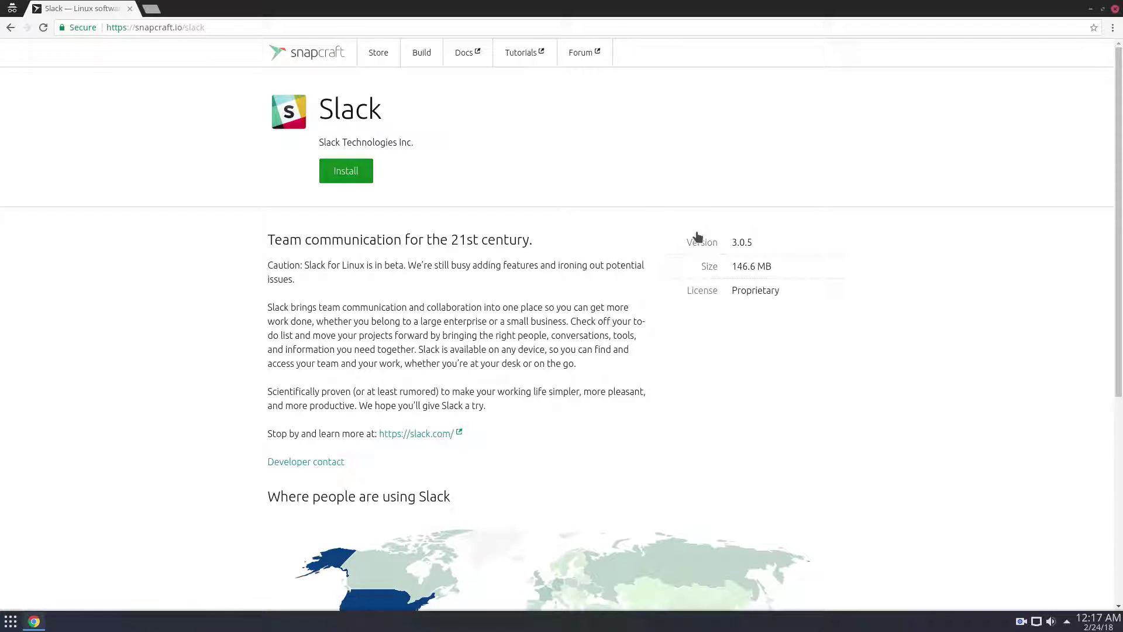
scroll(654, 238, down, 5)
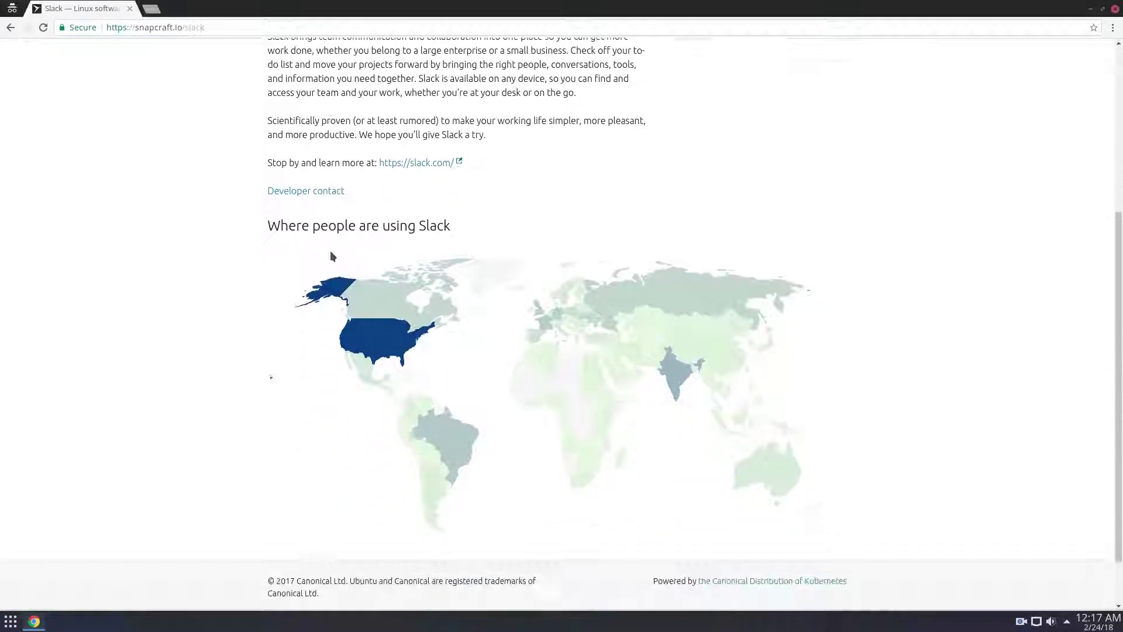
scroll(331, 256, down, 1)
scroll(376, 319, up, 5)
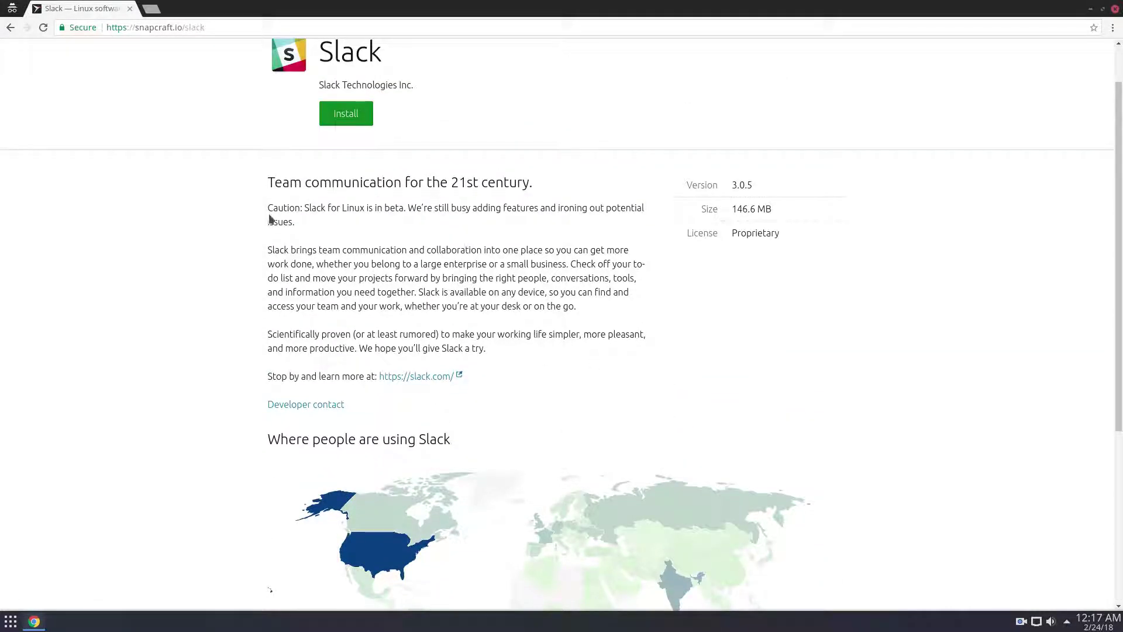
scroll(359, 169, up, 1)
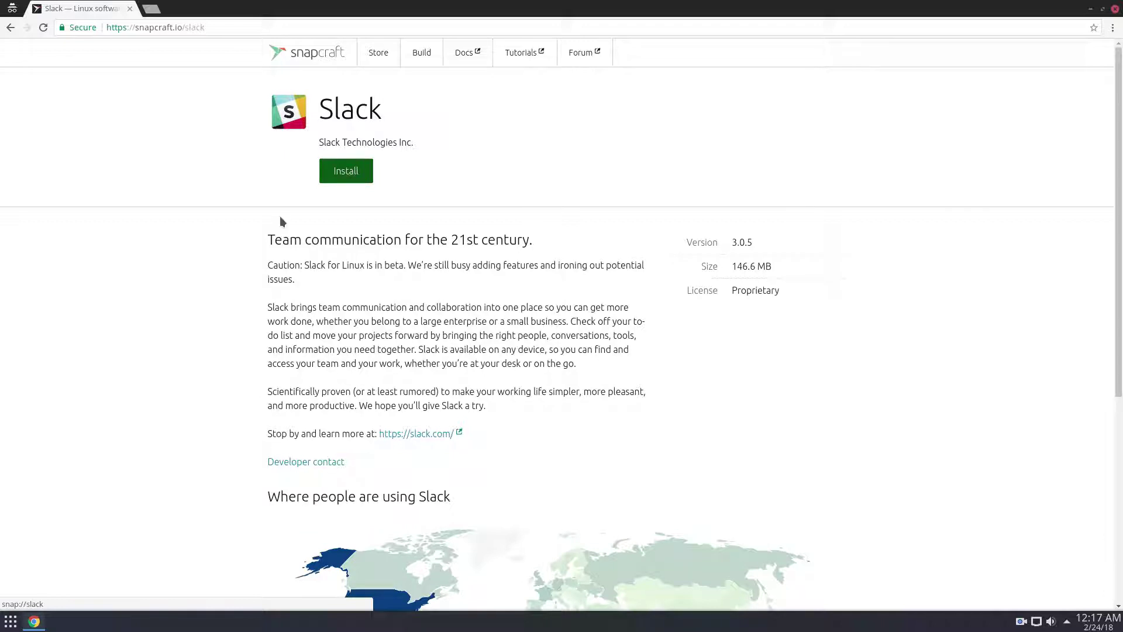
- Open Konsole from the launcher and search snaps with 'snap find "slack"'
click(34, 621)
key(super)
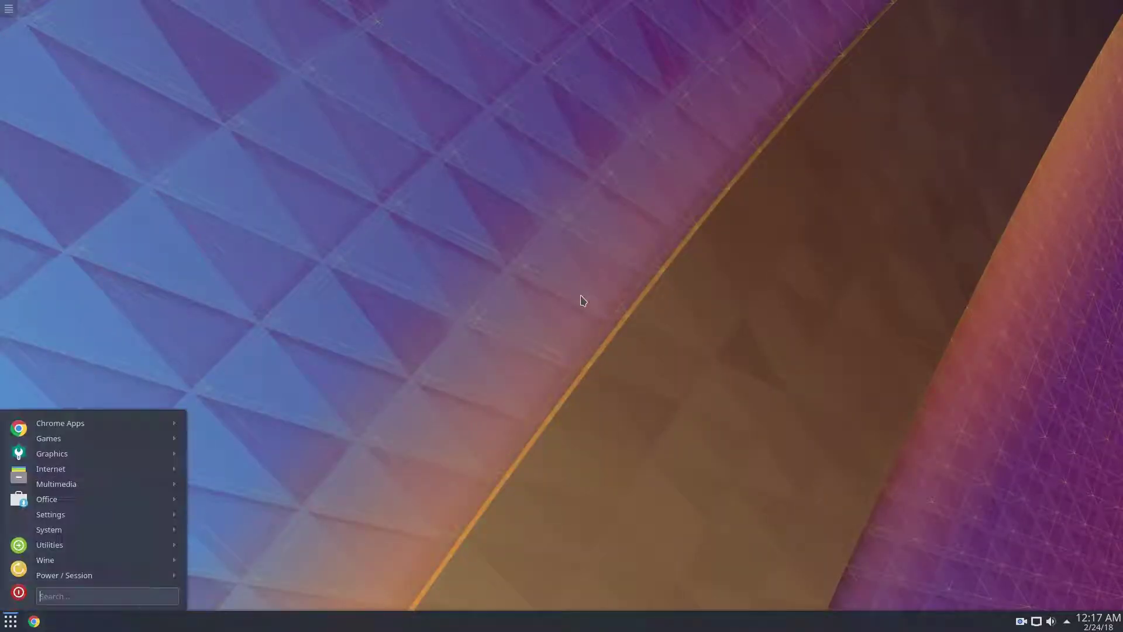
text(term)
key(Return)
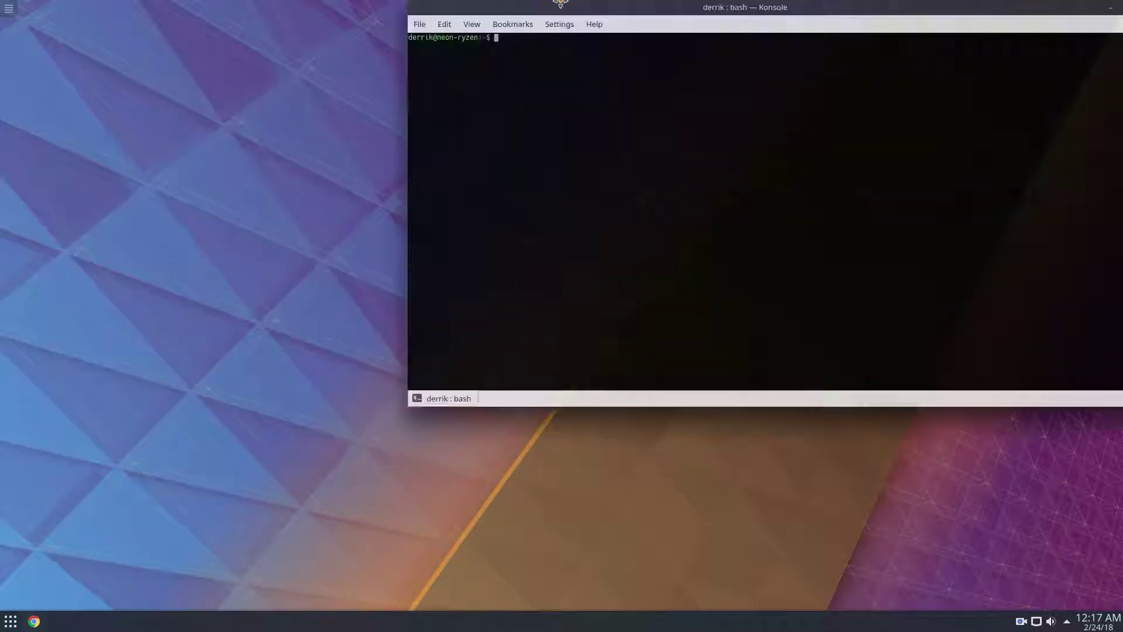
text(snap )
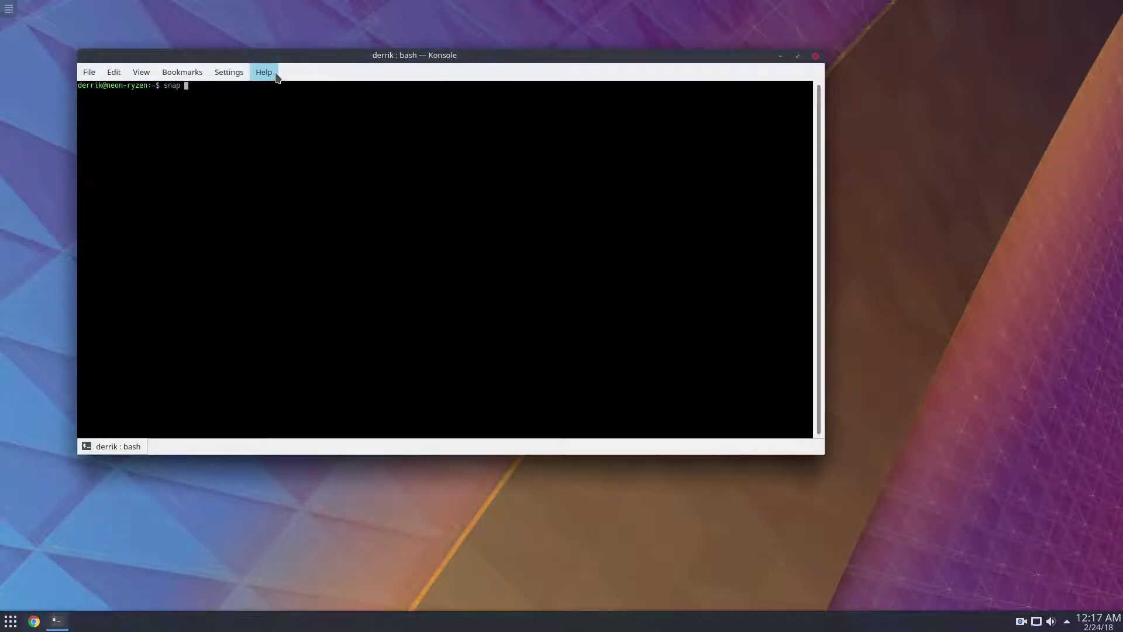
text(find "slack")
key(Return)
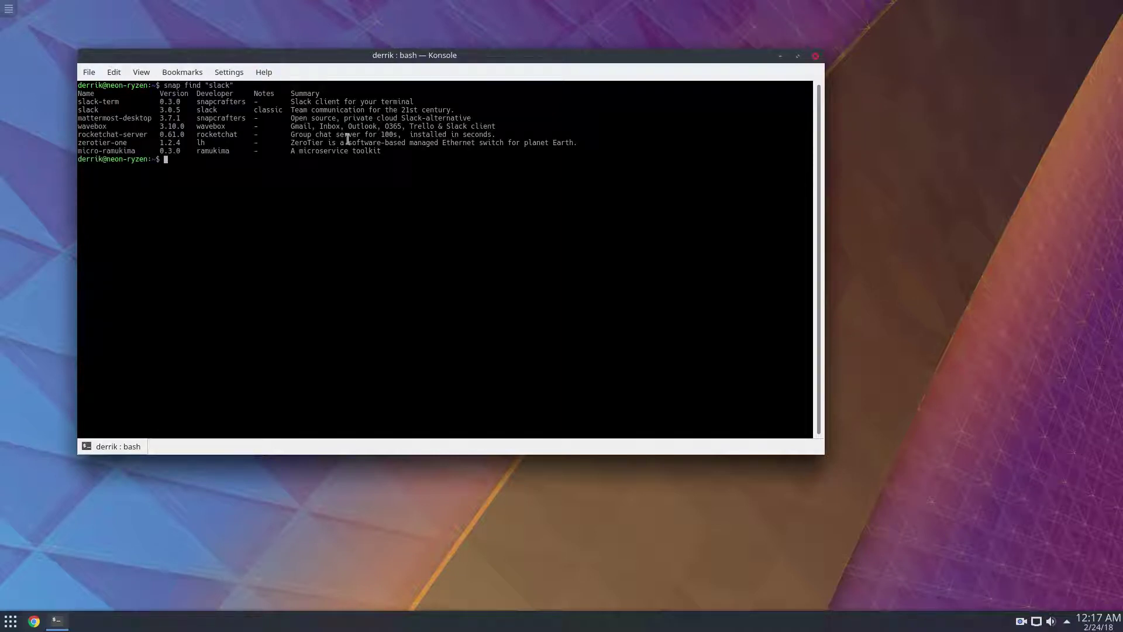
drag(419, 102, 460, 107)
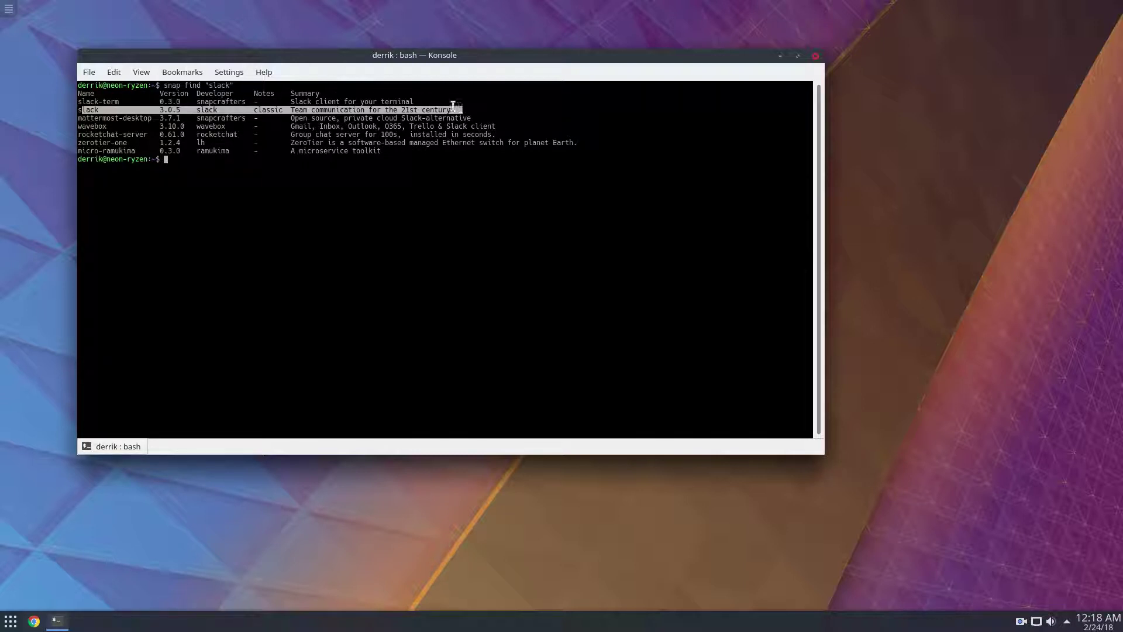
click(447, 109)
double_click(106, 109)
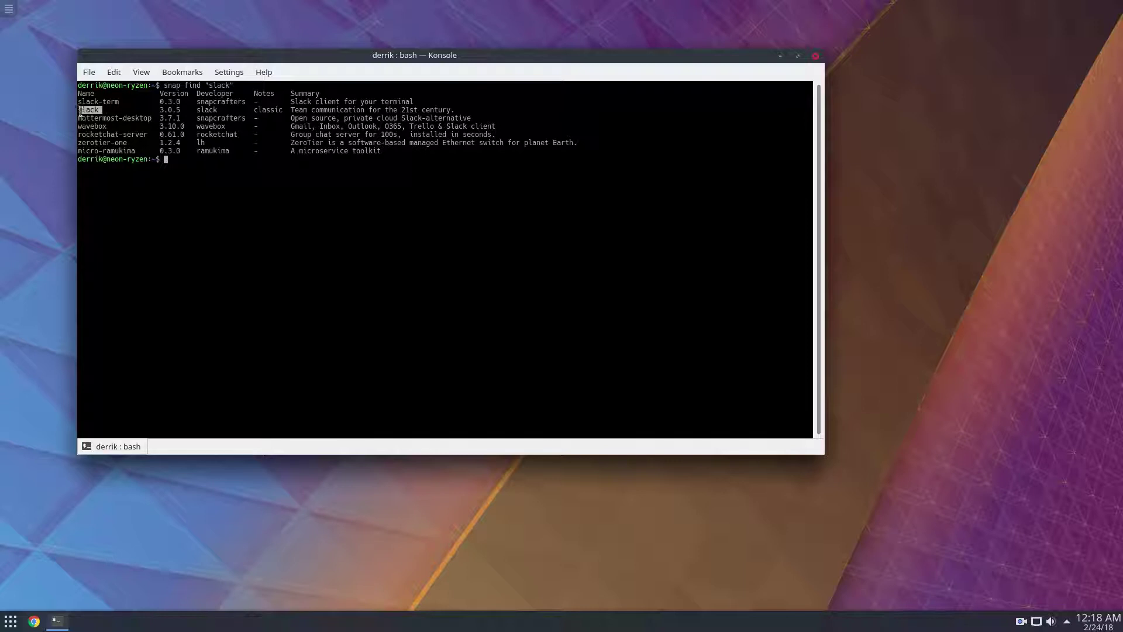
click(181, 193)
- Install Slack with 'sudo snap install slack --classic' until slack 3.0.5 reports installed
text(sudo snap install slack)
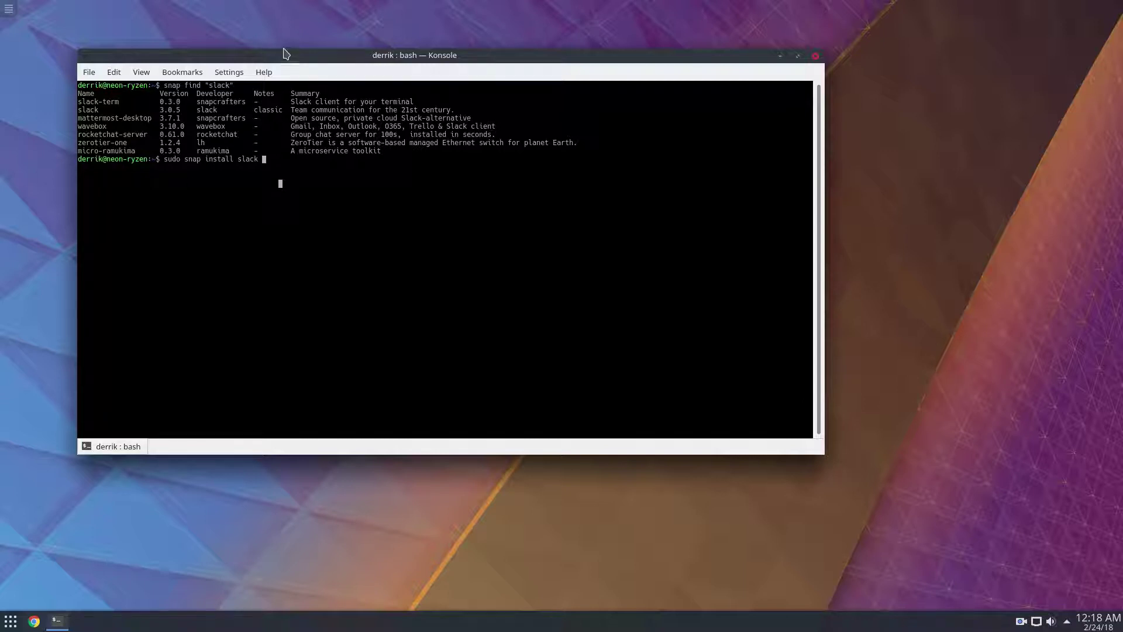
drag(276, 56, 390, 73)
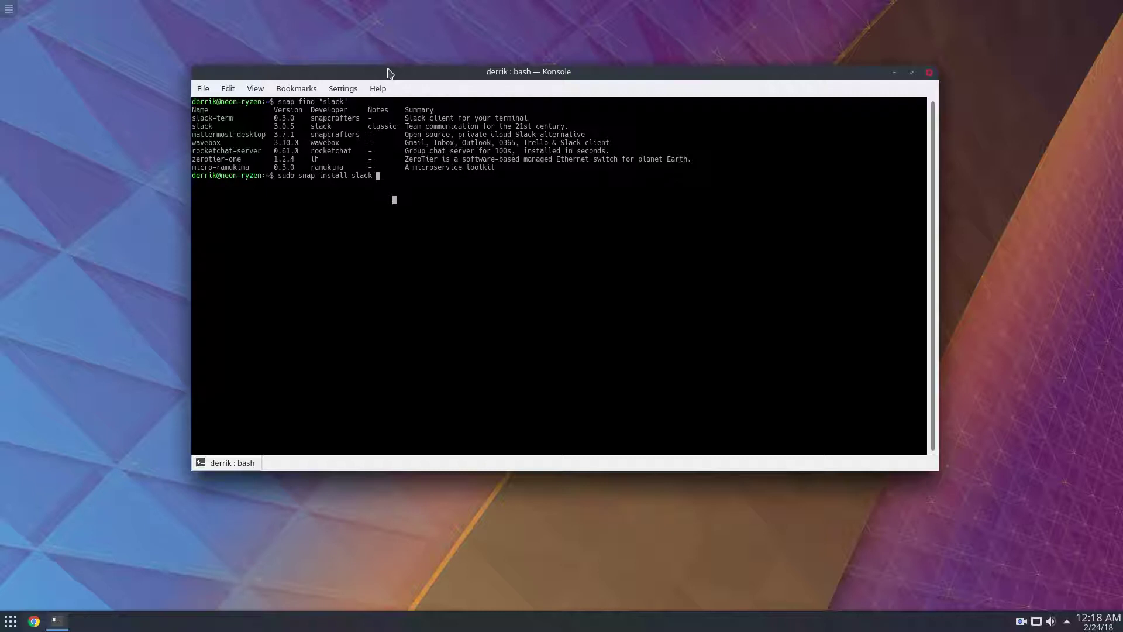
text(--classic)
key(Return)
key(Return)
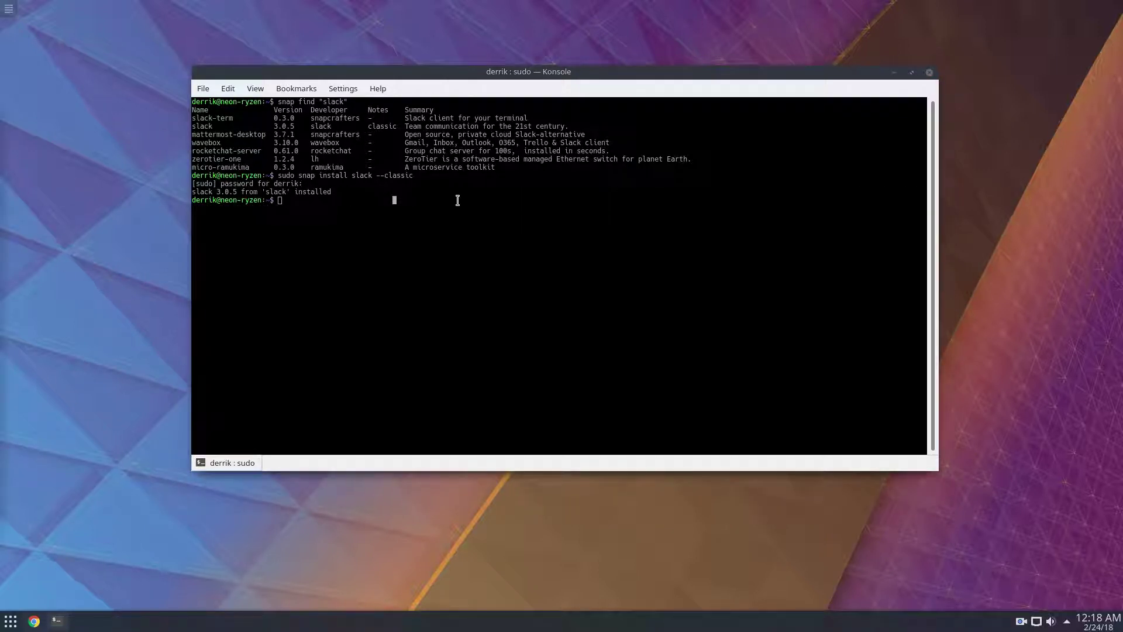
drag(351, 193, 197, 193)
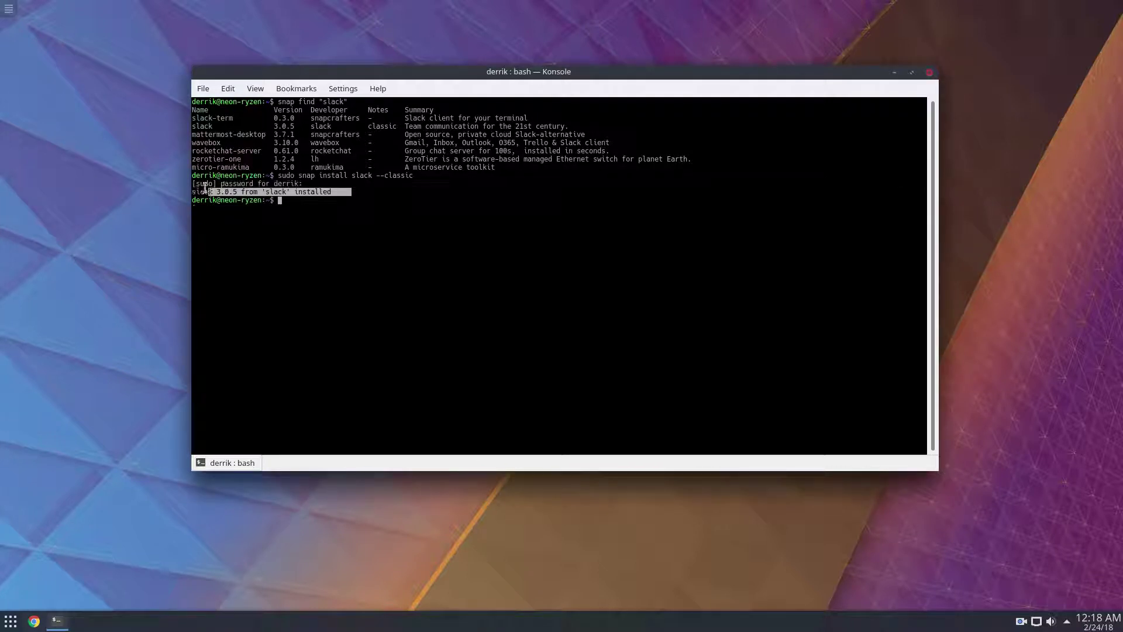
- Browse the launcher's Internet applications, then dismiss the launcher
click(265, 206)
click(11, 620)
mouse_move(60, 474)
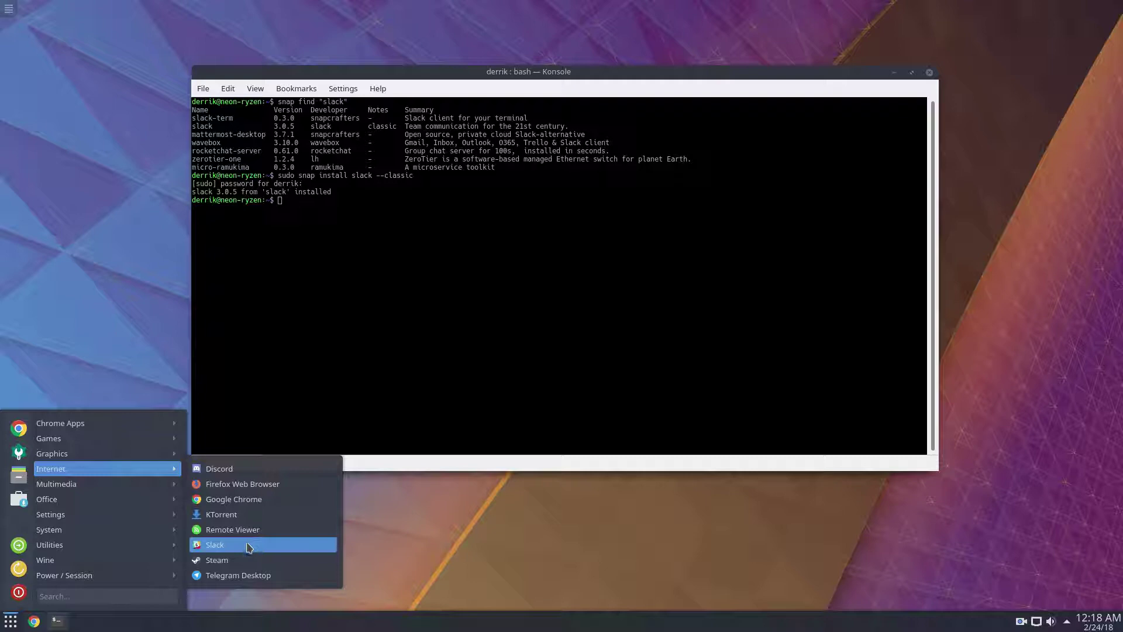
click(692, 380)
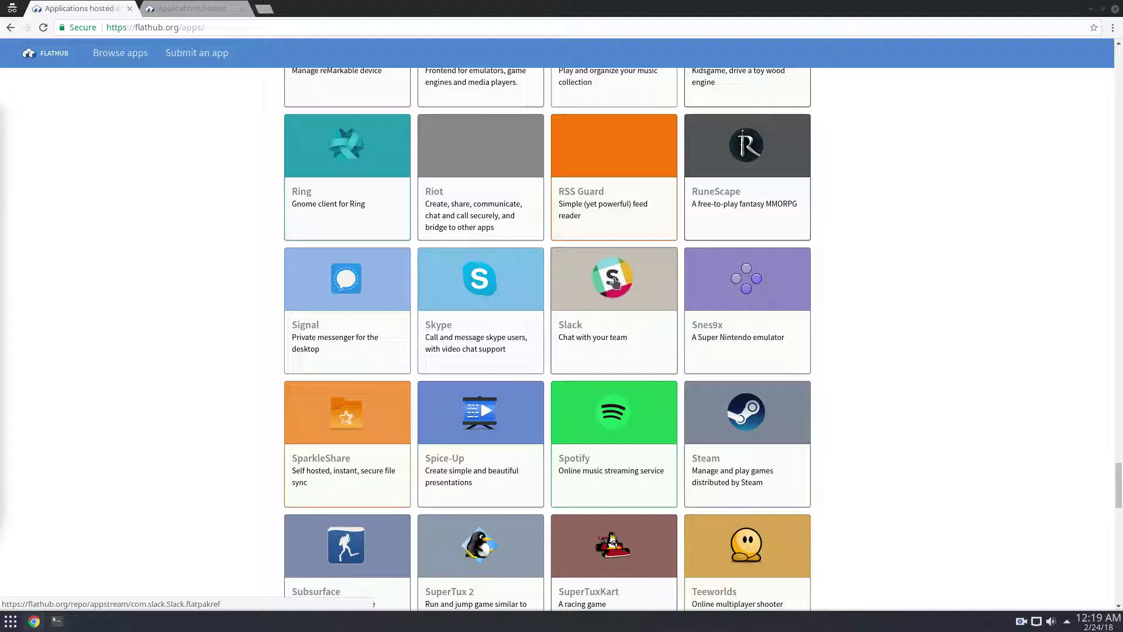
- Select Slack's 'flatpak install --from …com.slack.Slack.flatpakref' line on the Flathub commands tab
click(193, 8)
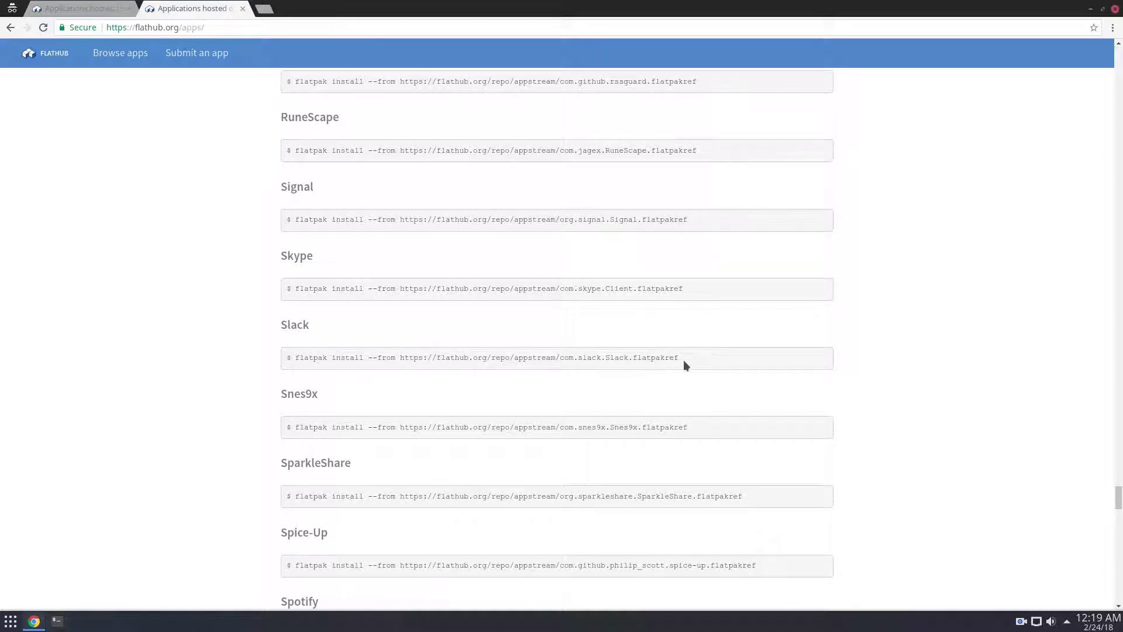
drag(684, 361, 295, 357)
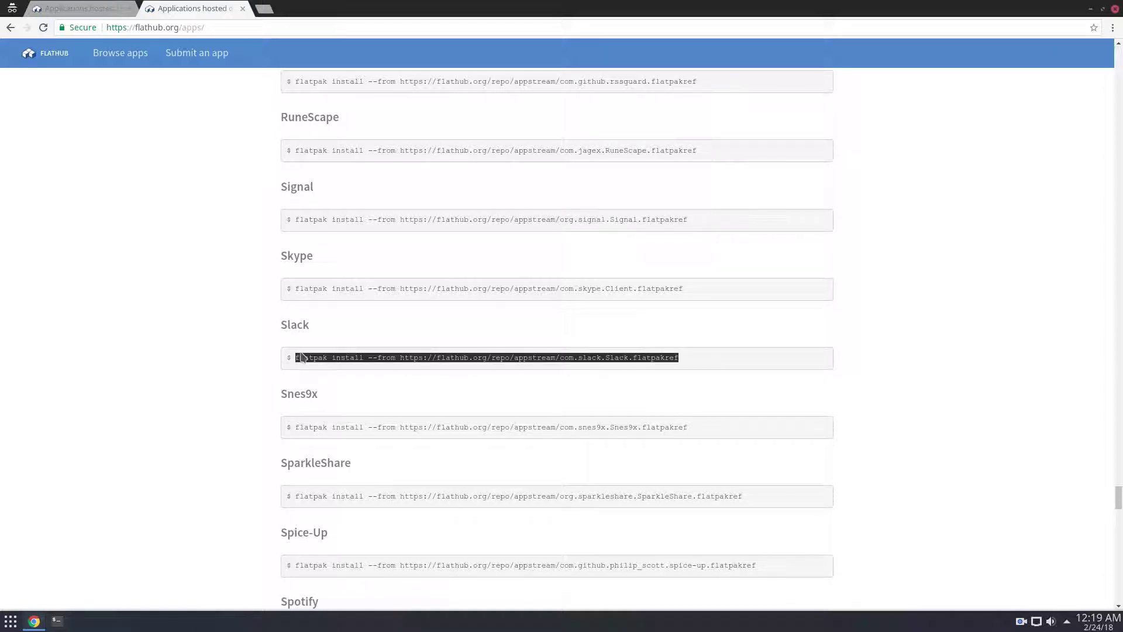
- Paste and run the Slack flatpak command in Konsole, which fails with flatpak not found
click(59, 622)
text(flatpak install --from https://flathub.org/repo/appstream/com.slack.Slack.flatpakref)
key(Return)
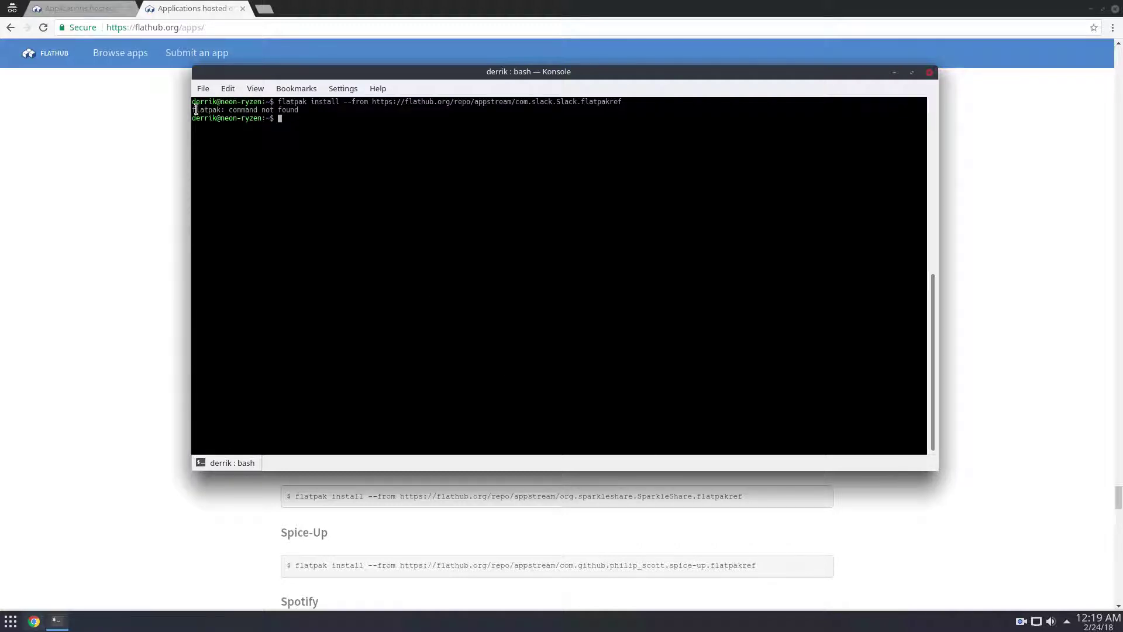
drag(192, 110, 304, 112)
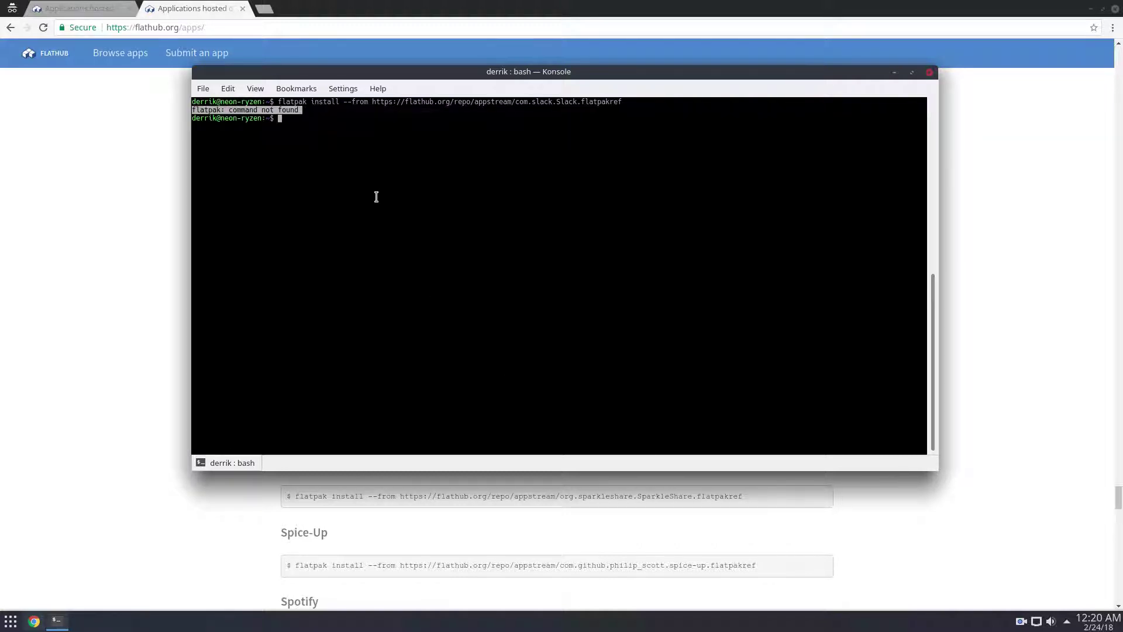
click(428, 160)
- Install flatpak with 'sudo apt install flatpak', correcting the 'isntall' typo
text(sud)
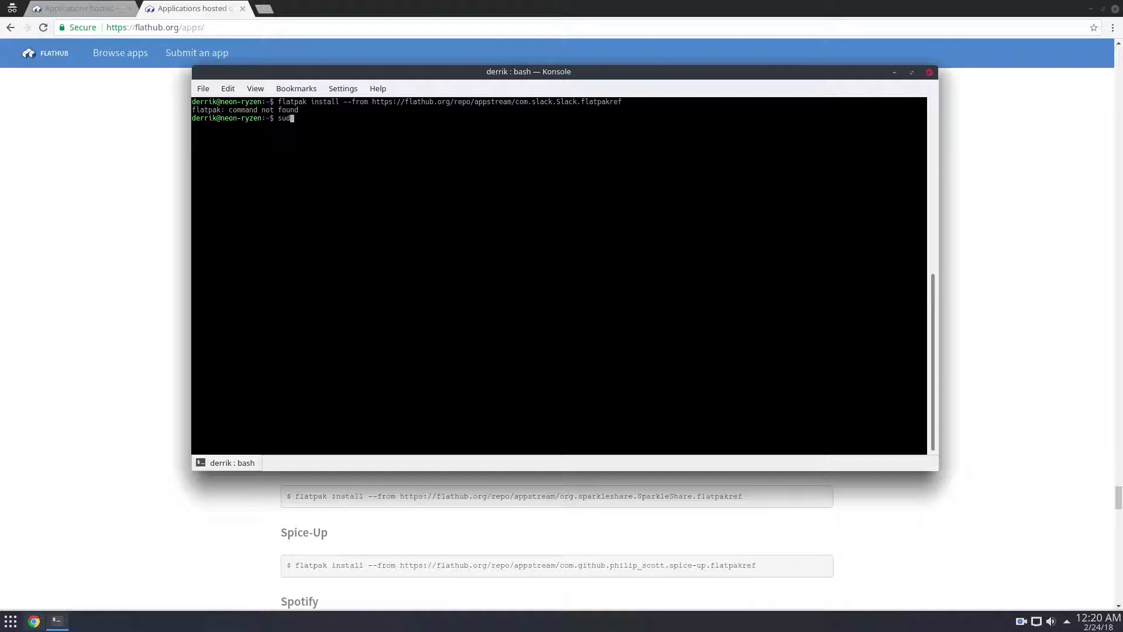
text(o apt isntall flatpak)
key(Return)
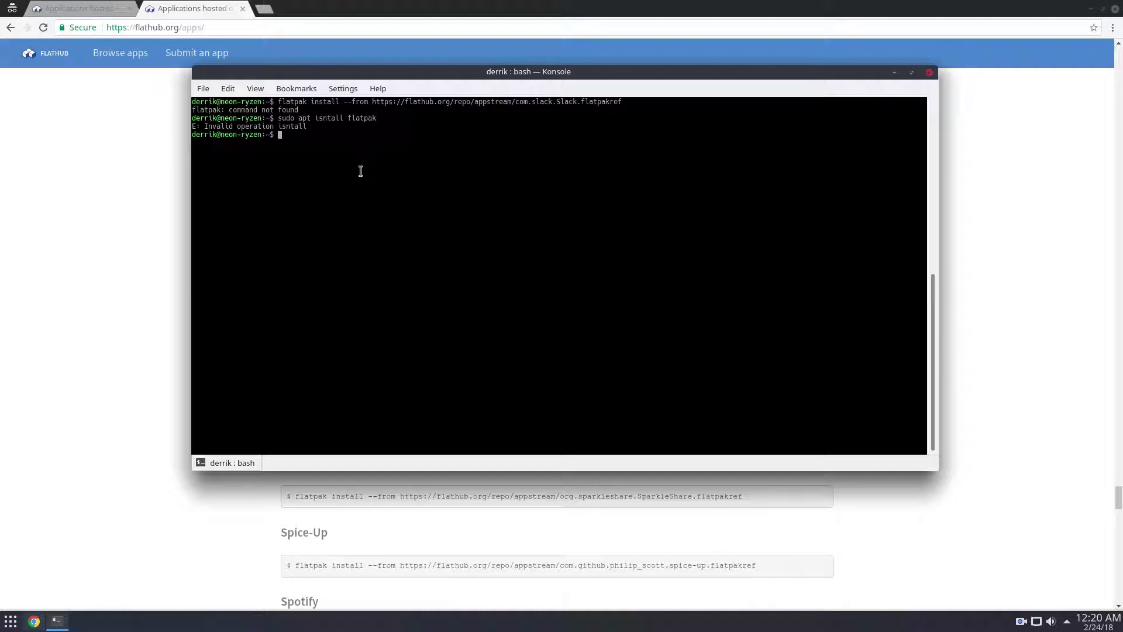
key(Up)
key(Left)
key(Left)
key(Left)
key(Left)
key(Left)
key(Left)
key(Left)
key(Left)
key(Left)
key(Left)
key(Left)
key(Left)
key(Left)
key(BackSpace)
key(Return)
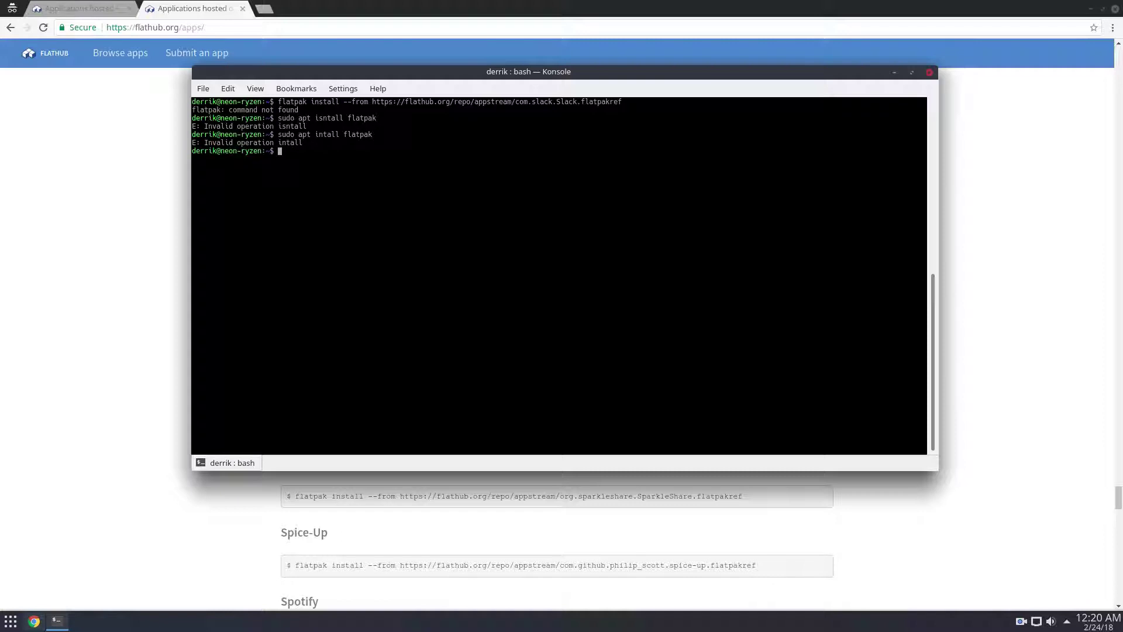
key(Up)
key(Left)
key(Left)
key(Left)
key(Left)
key(Left)
key(Left)
key(Left)
key(Left)
key(Left)
key(Left)
key(Left)
key(Left)
text(s)
key(Return)
key(Return)
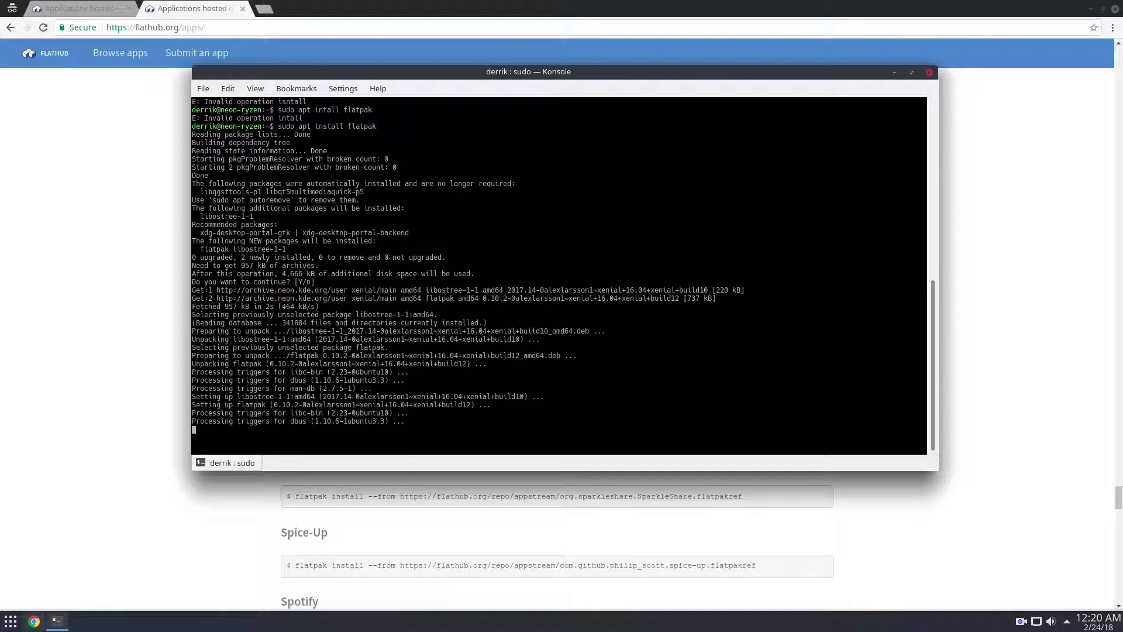
key(Up)
key(Up)
key(Up)
key(Up)
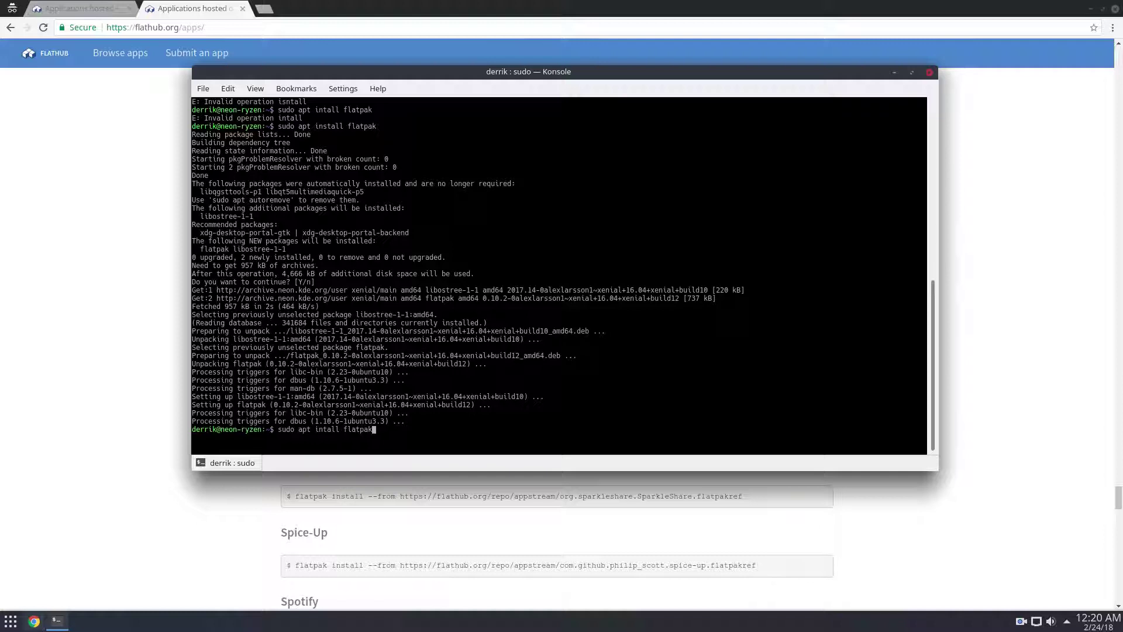
- Run the Slack flatpak install, accepting the flathub remote, the password prompt and the freedesktop 1.6 runtime
key(Return)
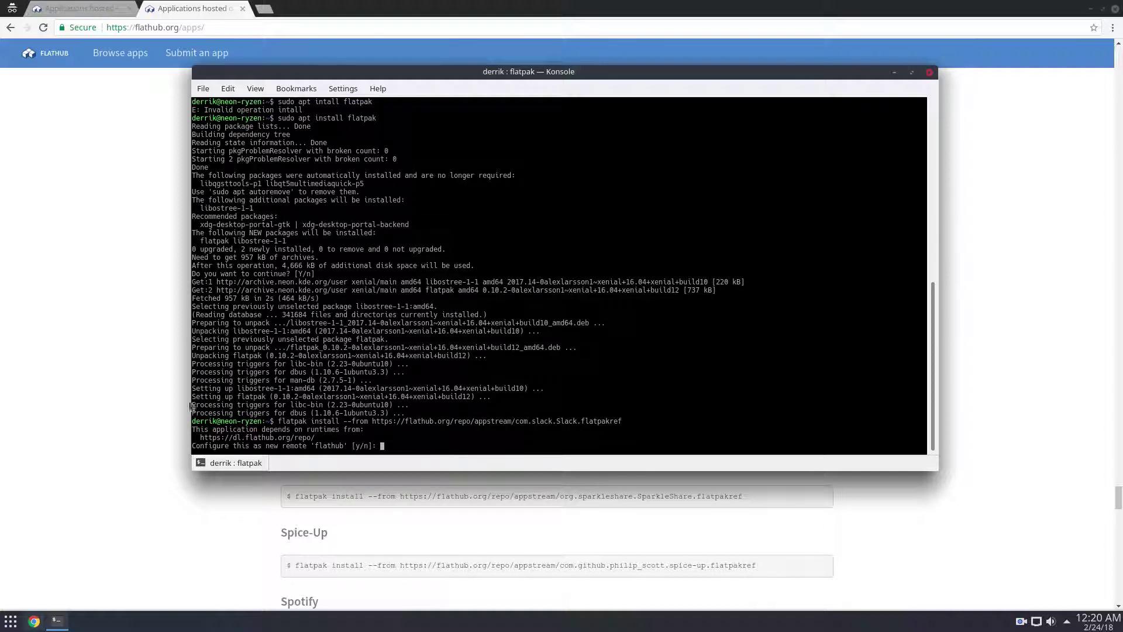
text(y)
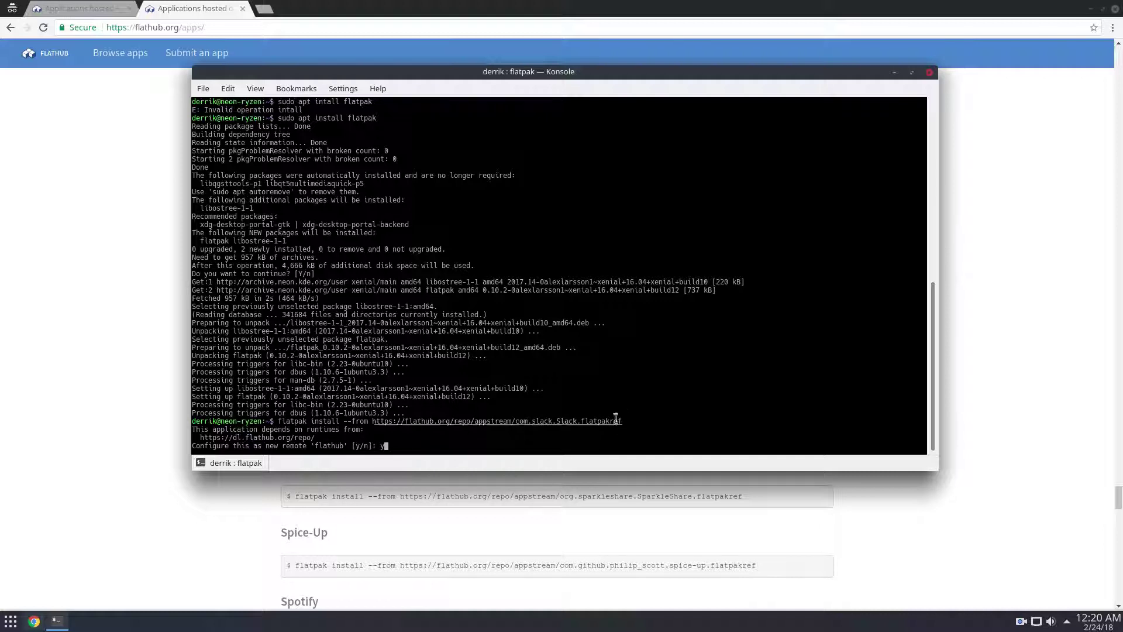
key(Return)
text(•••••••••)
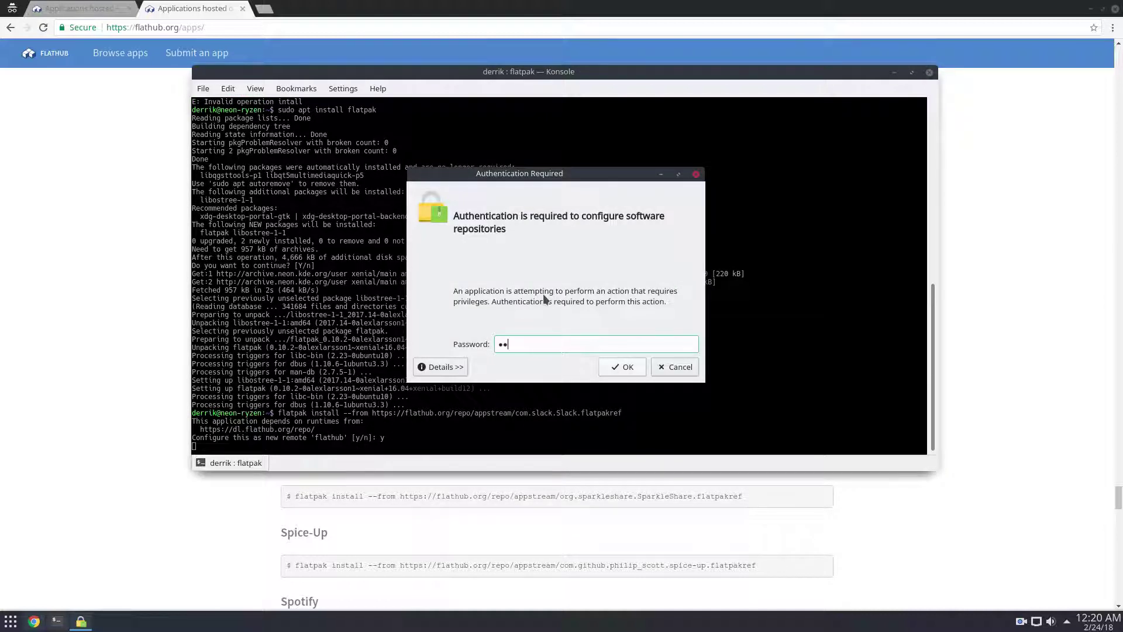
key(Return)
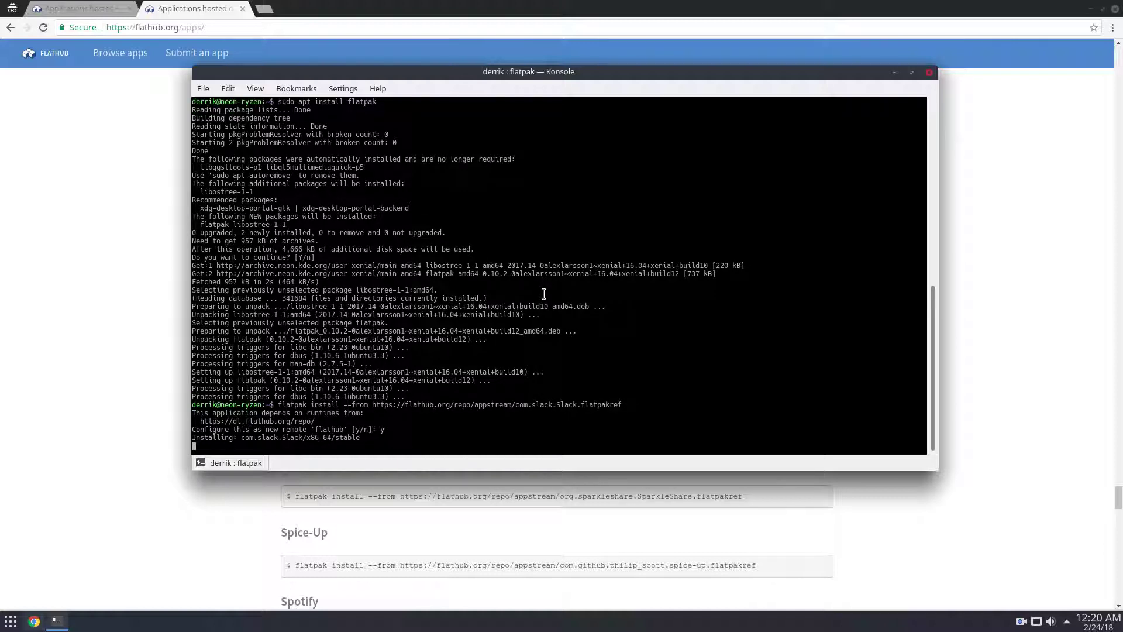
text(y)
key(Return)
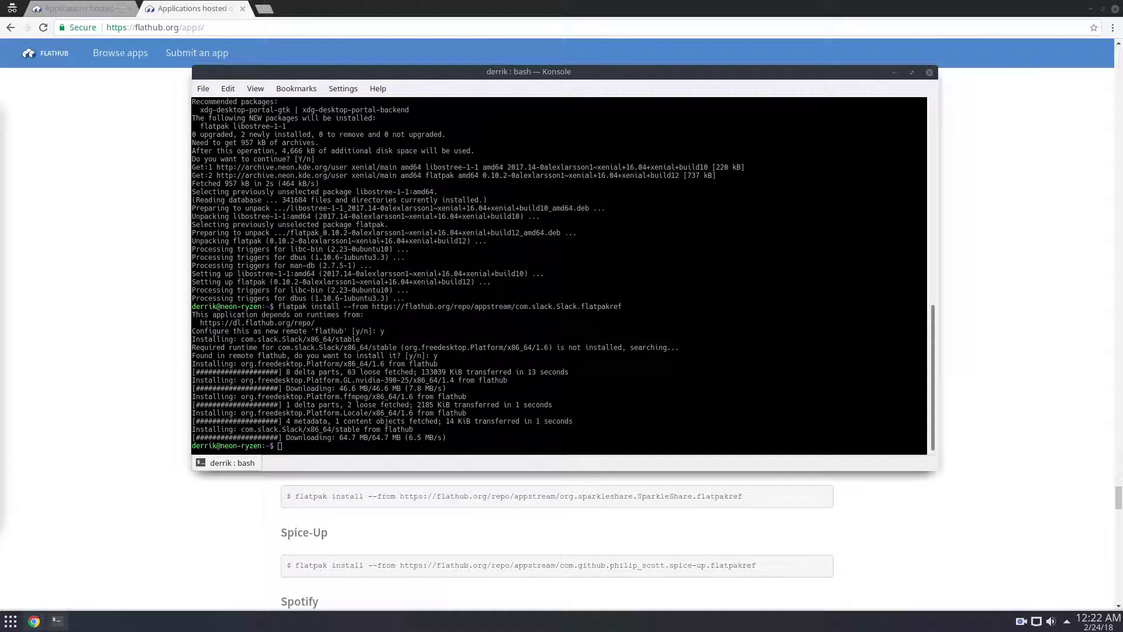
- Launch Slack from the launcher's Internet menu and close it at the 'Connecting to Slack…' screen
drag(580, 429, 310, 358)
click(514, 346)
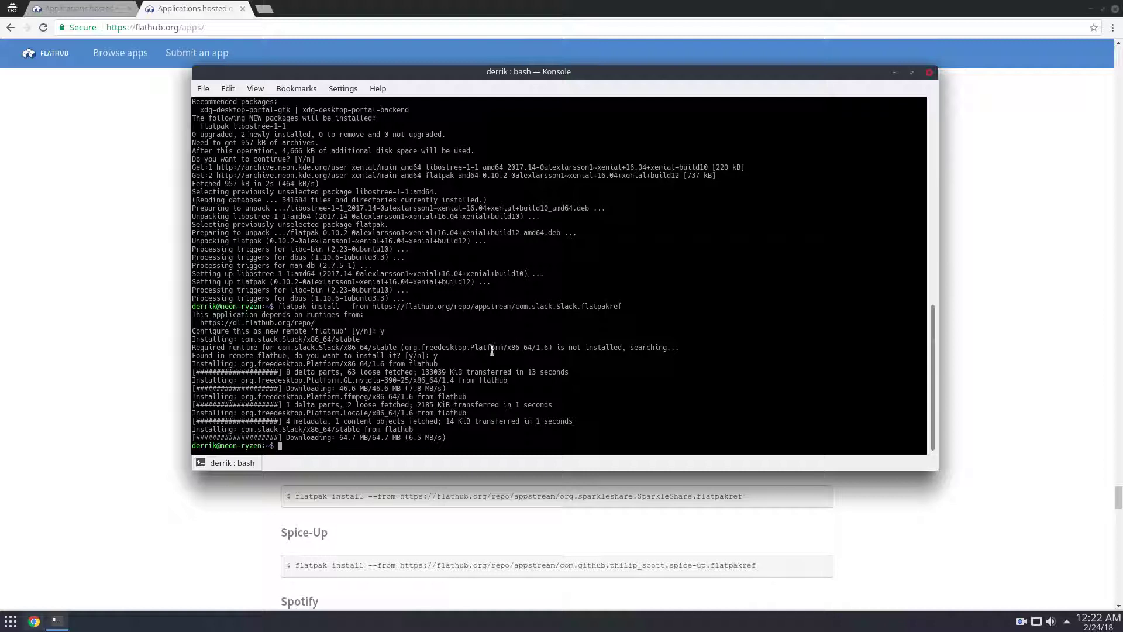
click(11, 620)
mouse_move(88, 468)
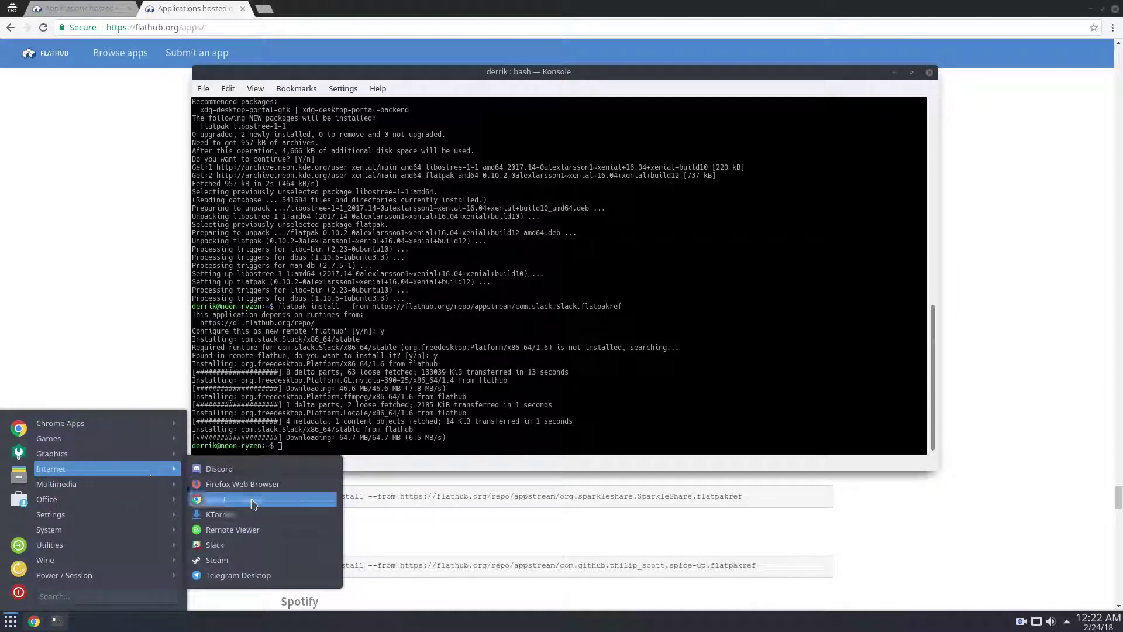
click(214, 545)
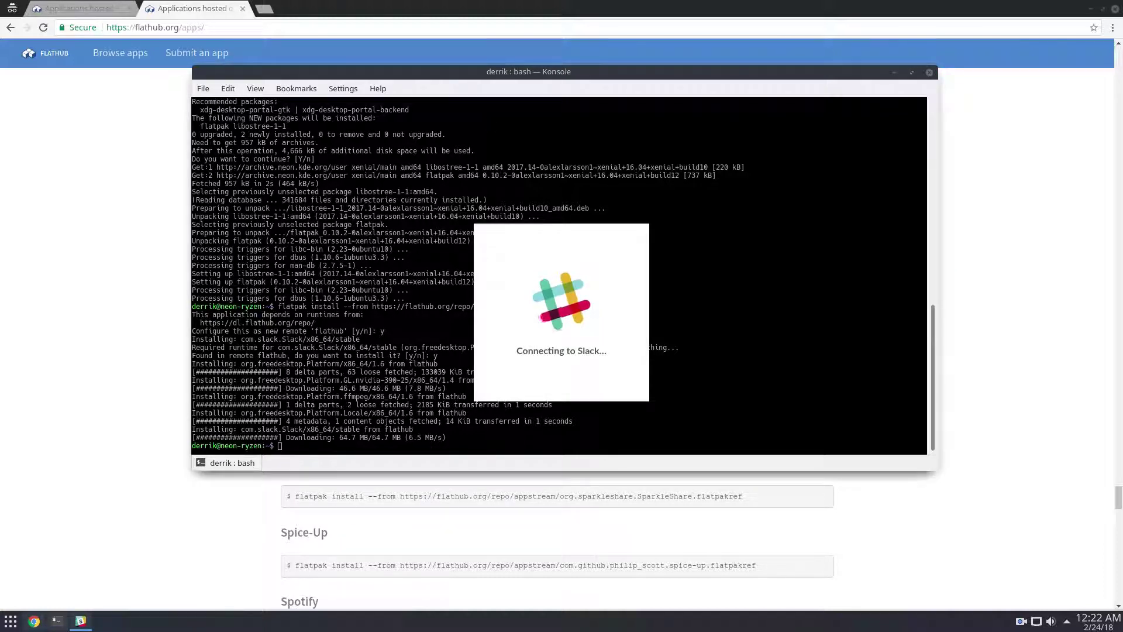
click(1097, 11)
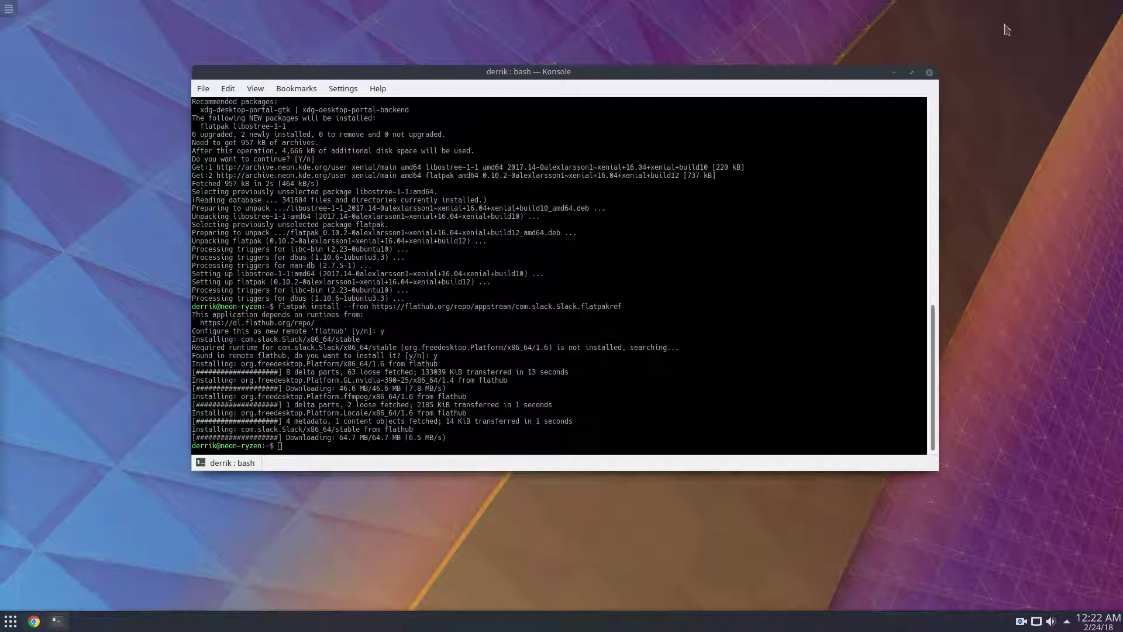